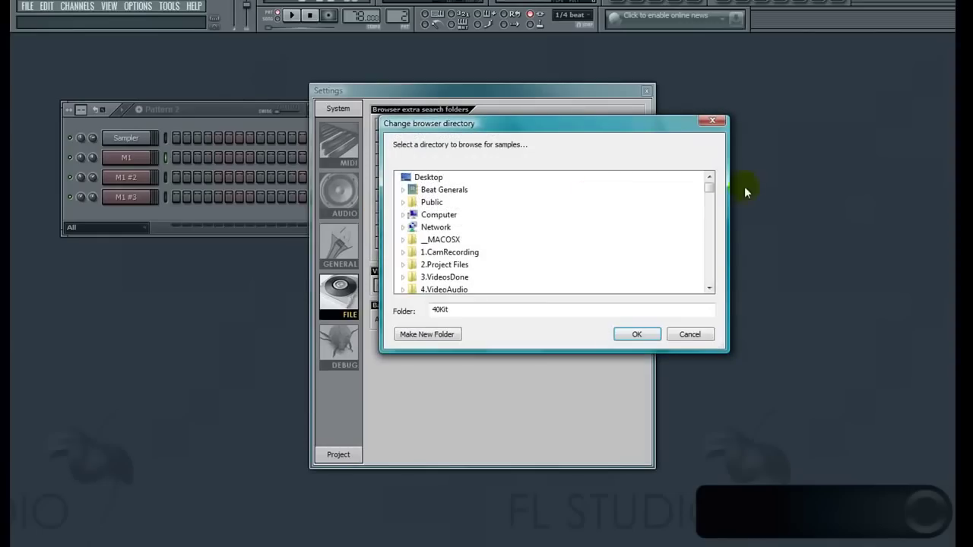
Step: Confirm the 40Kit folder as an extra browser search folder and close the settings
scroll(710, 191, "down", 6)
scroll(712, 196, "up", 3)
scroll(712, 195, "up", 1)
left_click(636, 336)
left_click(648, 91)
Step: Audition the samples in the browser's 40Kit folder from Kick_22 through TelClap, and close the browser
left_click(672, 2)
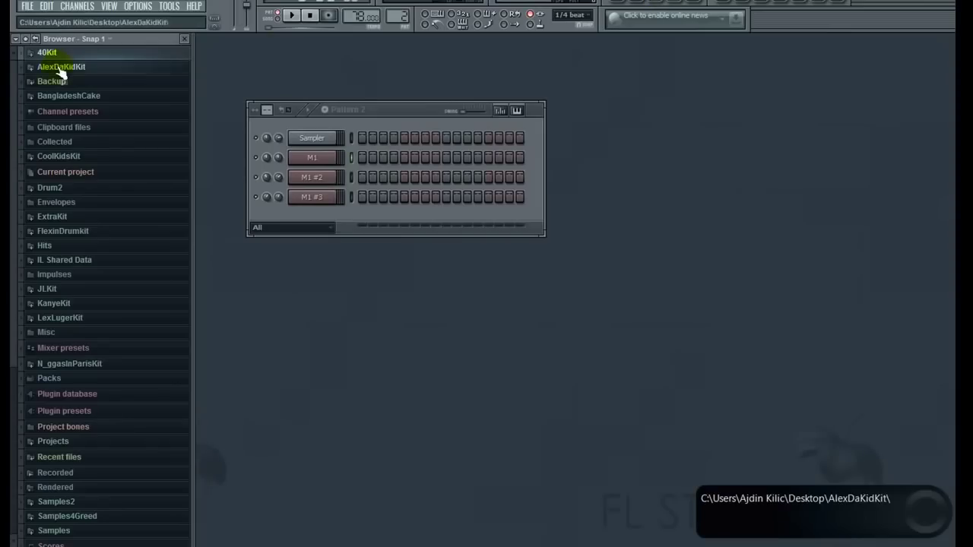
left_click(56, 55)
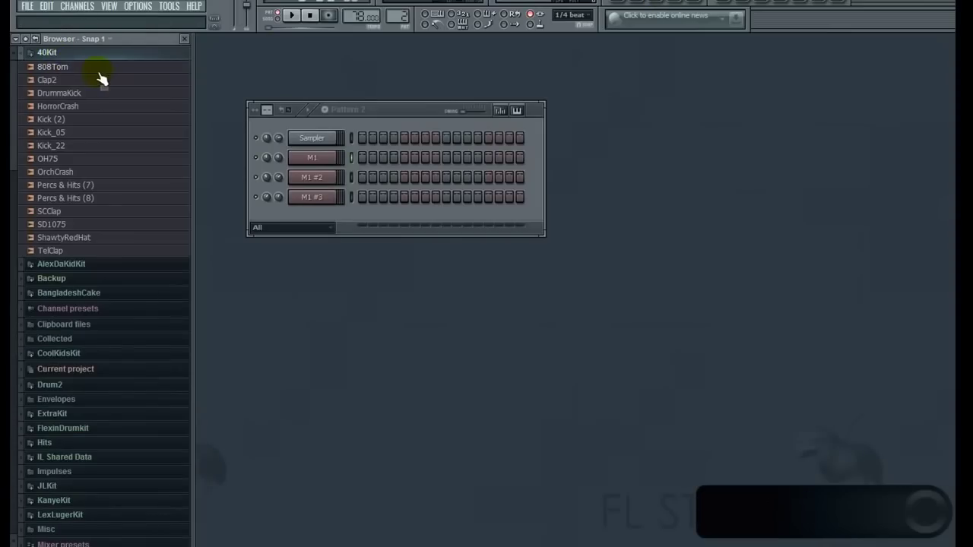
left_click(89, 147)
left_click(90, 159)
left_click(91, 174)
left_click(90, 186)
left_click(91, 200)
left_click(90, 213)
left_click(89, 226)
left_click(83, 239)
left_click(78, 251)
left_click(185, 38)
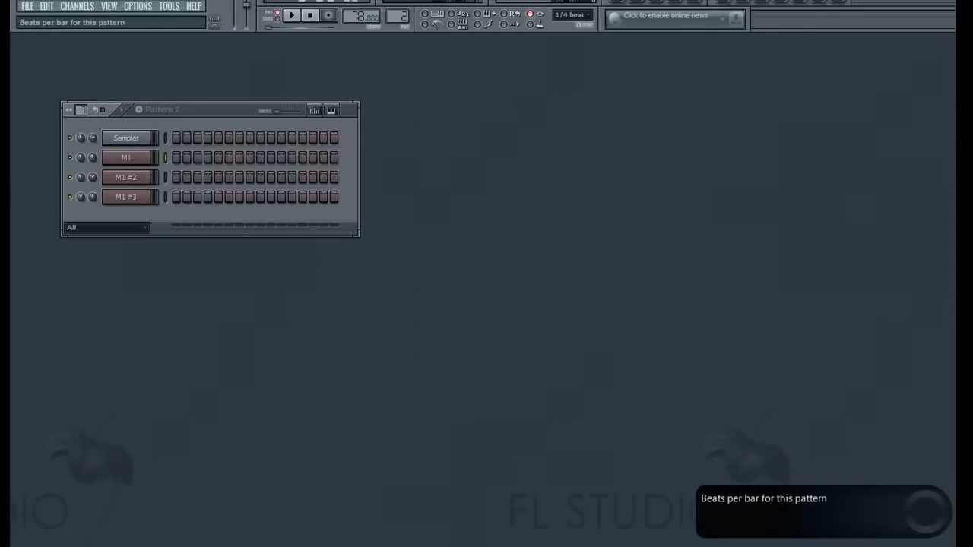
Step: Lengthen Pattern 2 to 32 steps in the step sequencer and reposition its window
left_click_drag(81, 110, 81, 100)
left_click_drag(279, 116, 293, 133)
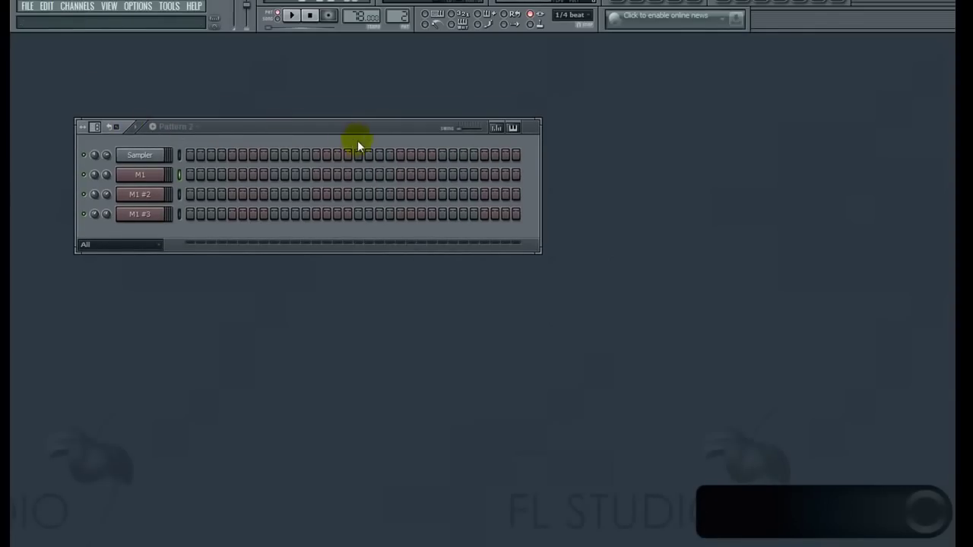
Step: Place a Pattern 1 clip at bar 1 of Track 1 in the playlist and set the snap to Cell
left_click(616, 3)
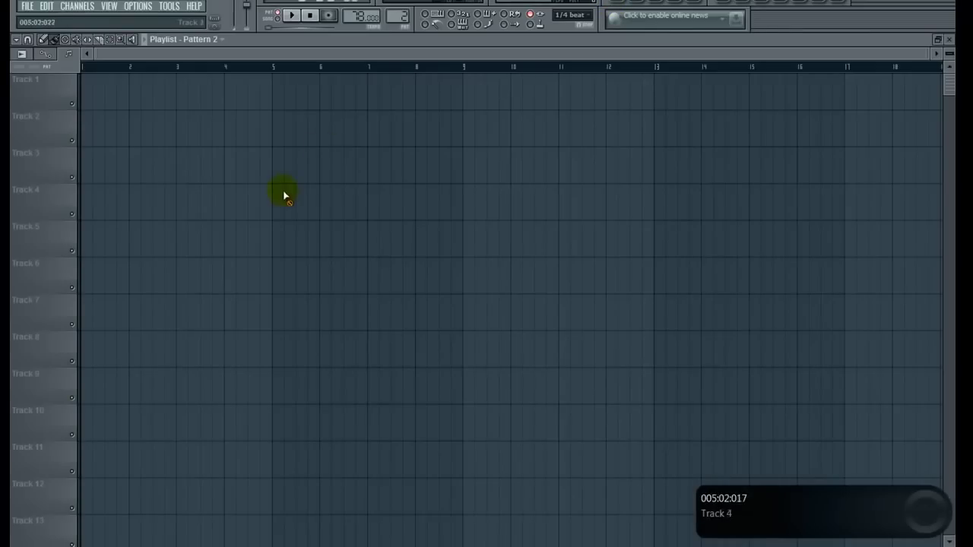
left_click(99, 100)
left_click_drag(139, 103, 99, 105)
left_click(569, 16)
left_click(581, 43)
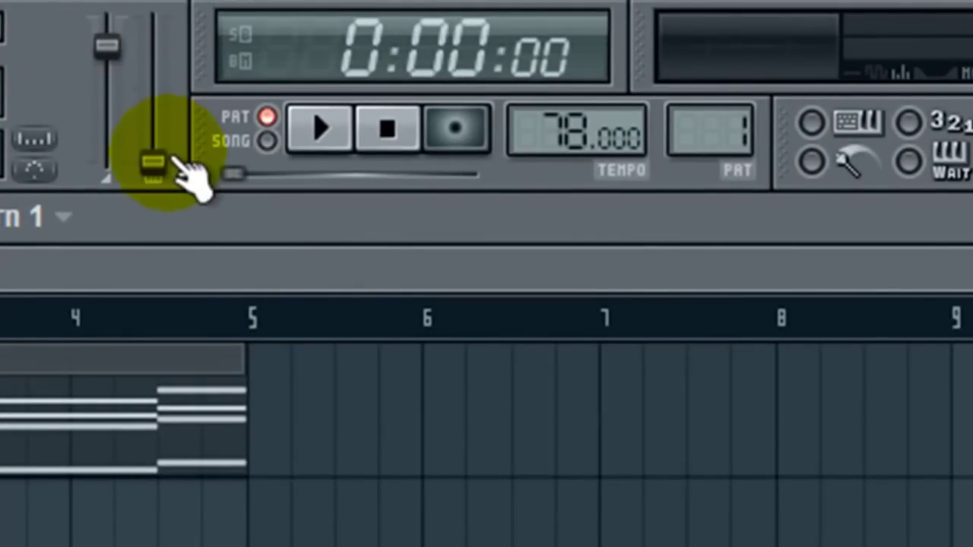
Step: Switch playback to song mode and play the arrangement
left_click(266, 140)
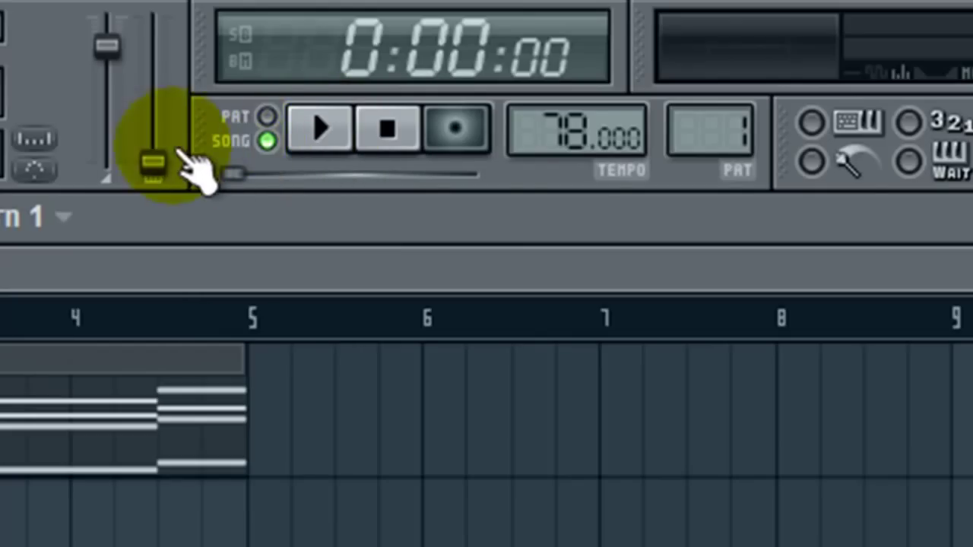
left_click(352, 145)
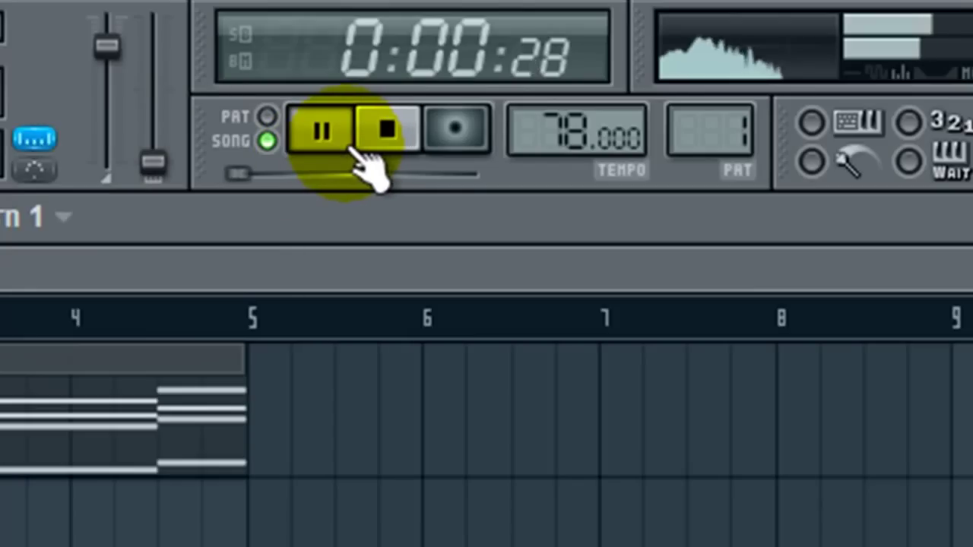
mouse_move(153, 162)
left_mouse_down()
mouse_move(153, 90)
mouse_move(152, 163)
left_mouse_up()
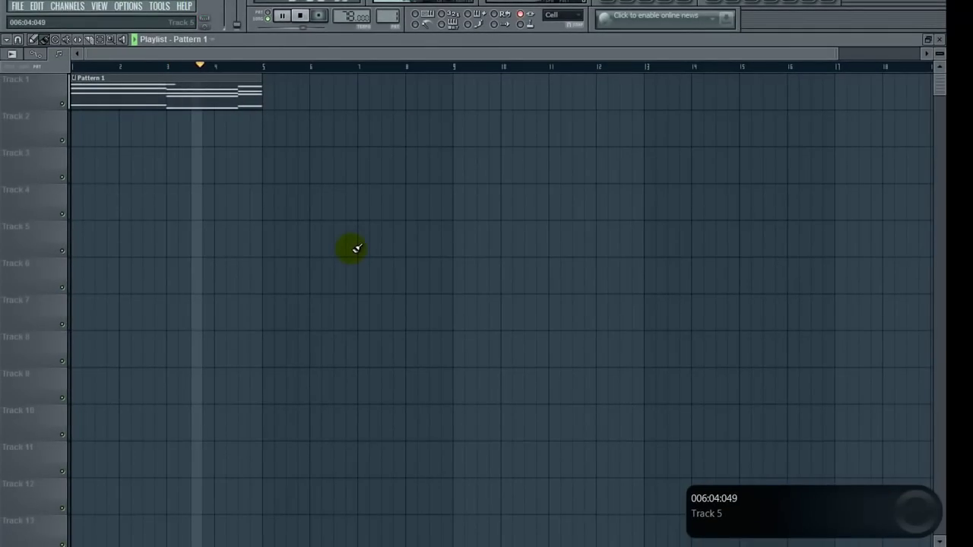
Step: With the snap at Cell, add a second Pattern 1 clip at bar 5 of Track 1 and stop playback
left_click(561, 15)
left_click(561, 41)
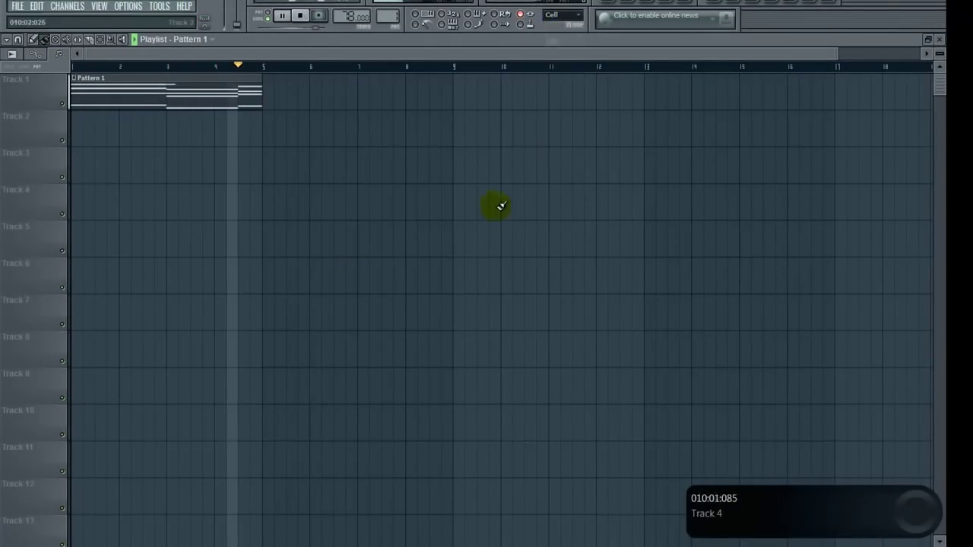
left_click(272, 94)
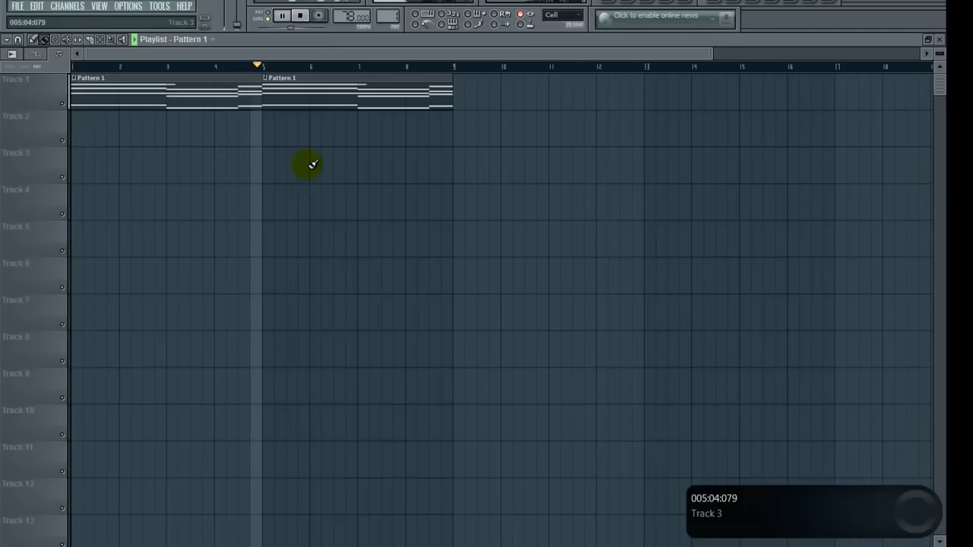
left_click(304, 19)
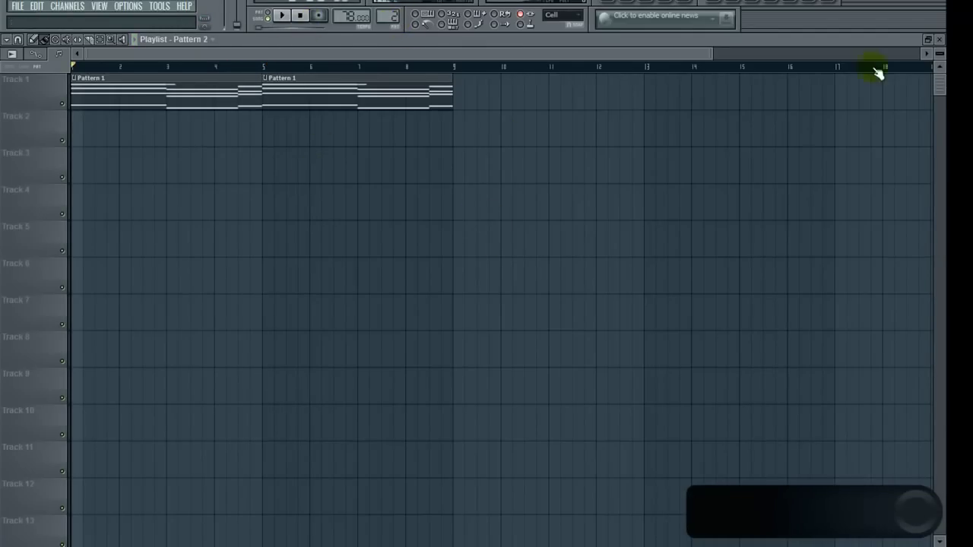
Step: Load the 808Tom sample from 40Kit into the Sampler channel and place hits on steps 5, 13, 21 and 29 of Pattern 2
left_click(941, 40)
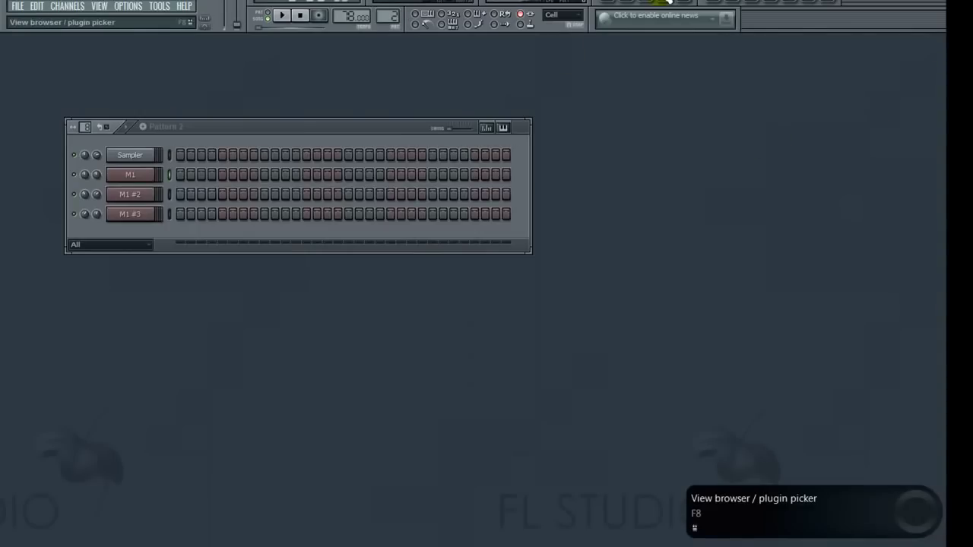
left_click(667, 2)
left_click_drag(40, 70, 337, 159)
left_click(176, 38)
left_click(258, 174)
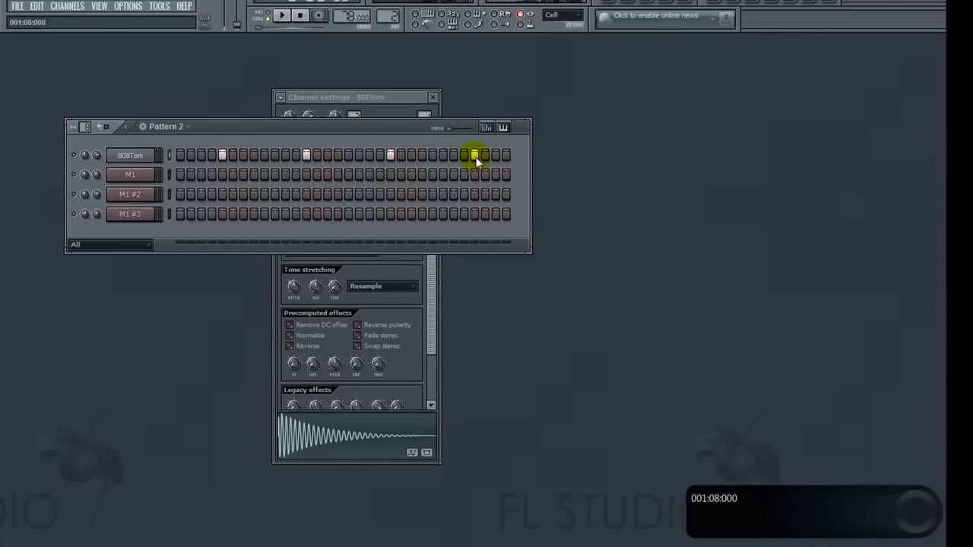
Step: Open the 808Tom sample in Edison and detect its pitch regions
left_click(417, 97)
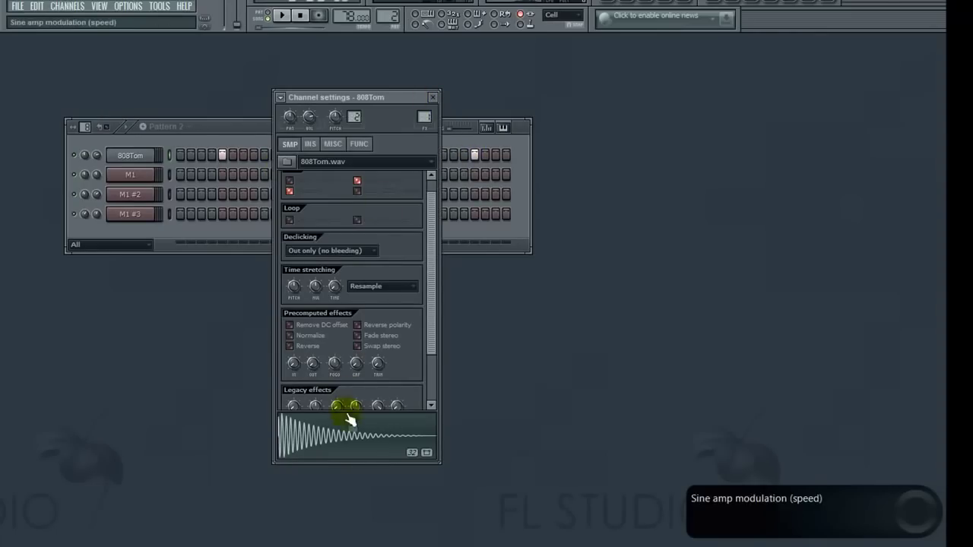
right_click(327, 431)
left_click(333, 446)
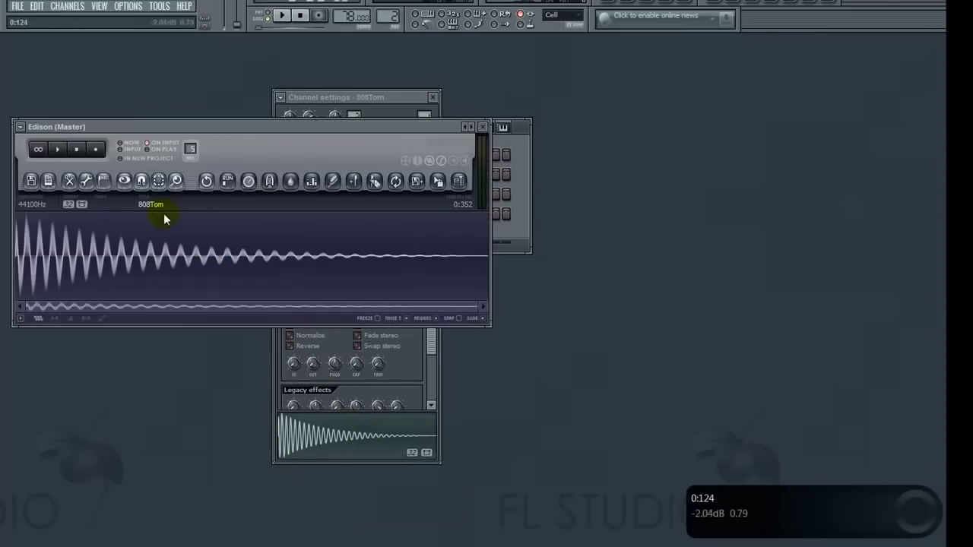
left_click(107, 182)
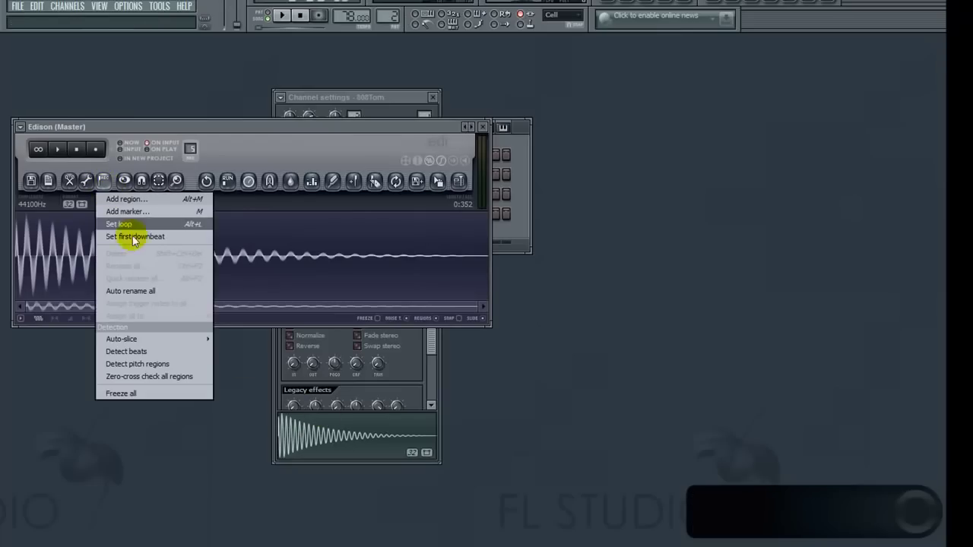
left_click(160, 366)
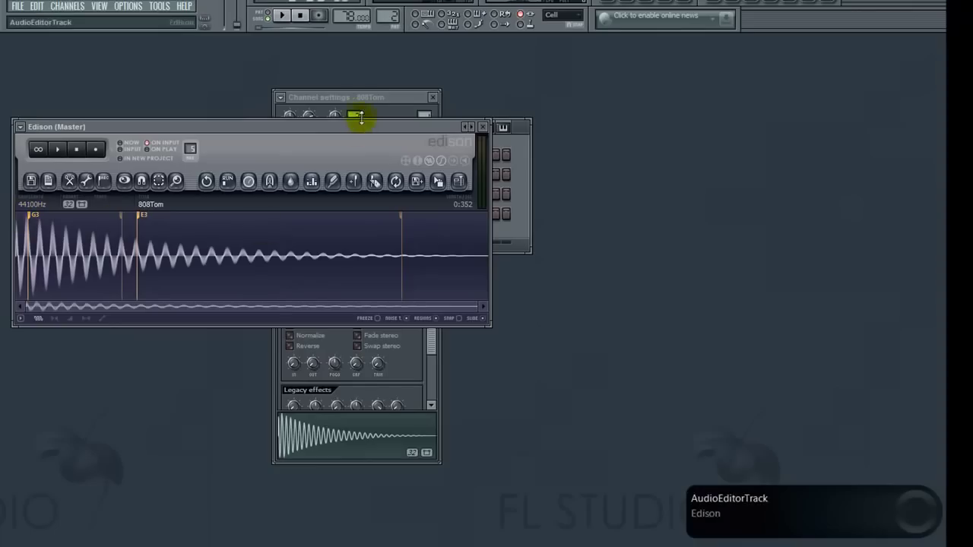
Step: Set the 808Tom channel's root note to the detected G, and close the channel settings and Edison
left_click(361, 116)
left_click(360, 144)
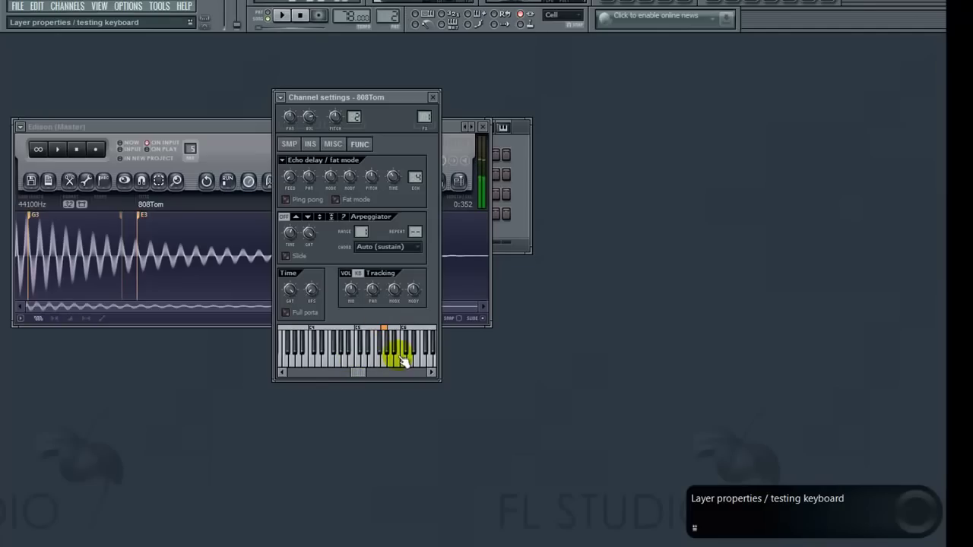
left_click(433, 97)
left_click(482, 127)
Step: Open the 808Tom channel in the piano roll and move its four notes up to C#6
right_click(155, 155)
left_click(190, 157)
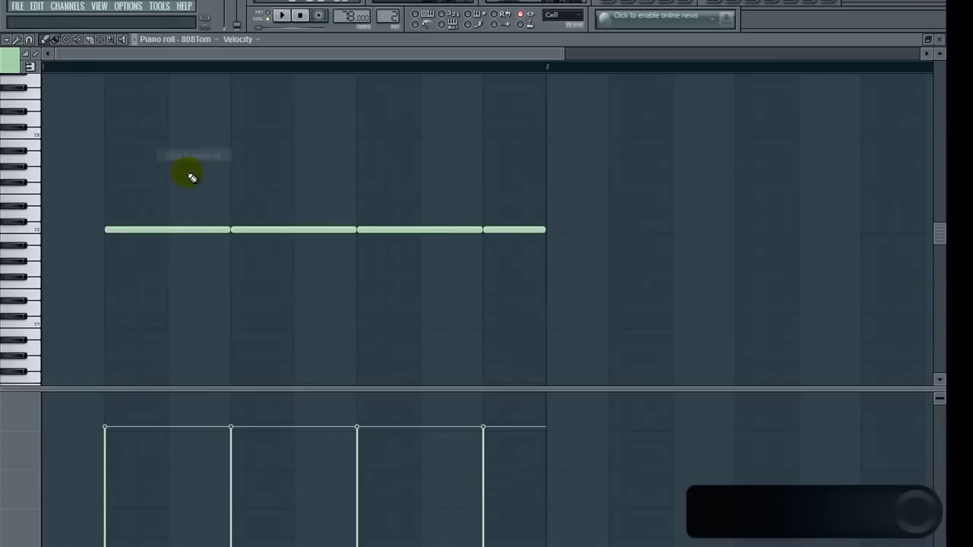
left_click_drag(555, 280, 11, 159)
left_click_drag(132, 232, 130, 128)
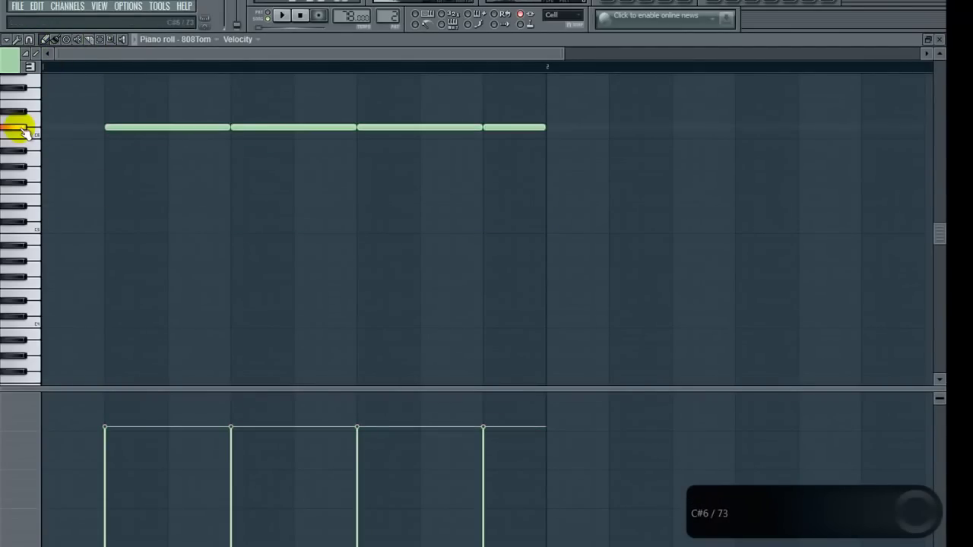
Step: Raise all four 808Tom notes one octave to C#7 and deselect them
scroll(135, 228, "up", 3)
left_click_drag(593, 249, 69, 110)
left_click_drag(132, 199, 132, 103)
left_click(120, 130)
Step: With the pattern playing, add one-step C#6 notes at steps 1, 4, 11, 17 and 20
left_click(281, 15)
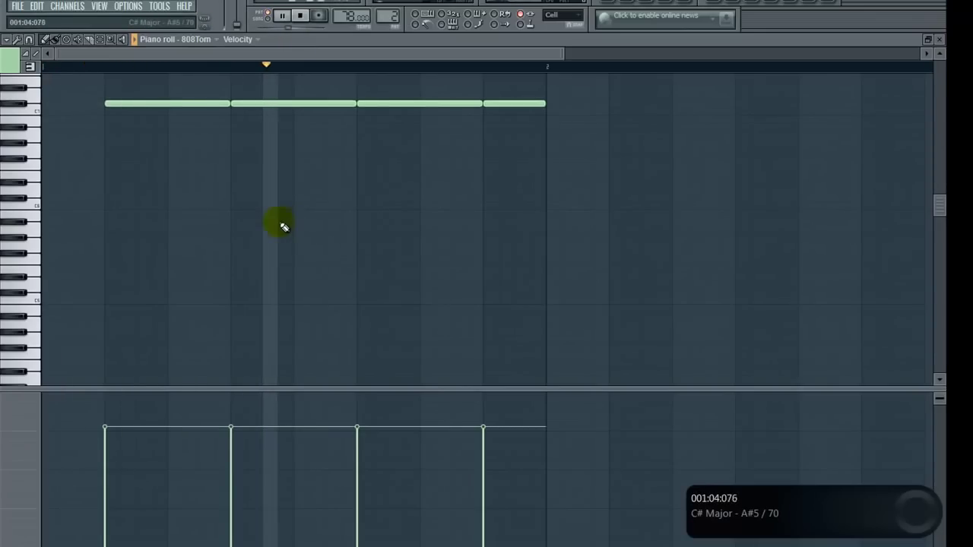
left_click(44, 200)
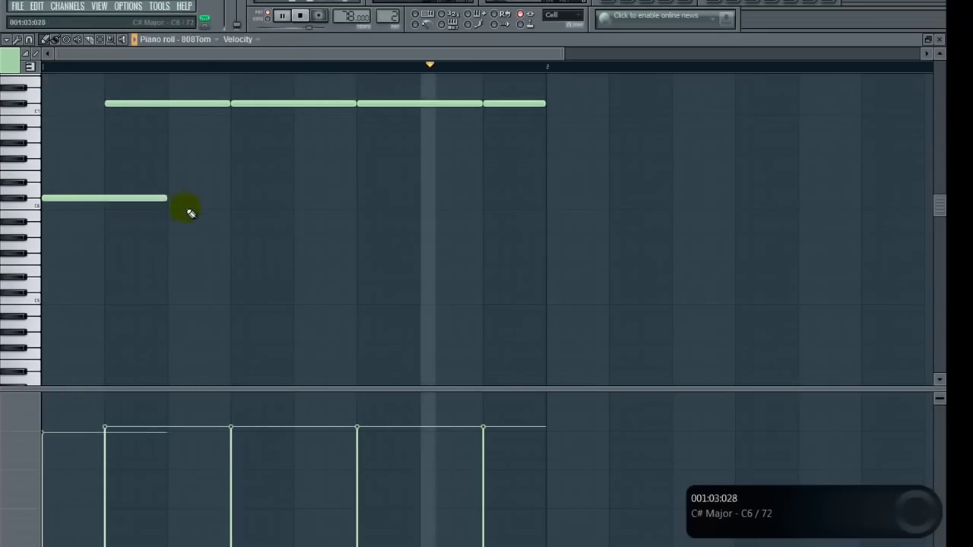
left_click_drag(164, 198, 51, 200)
left_click(97, 198)
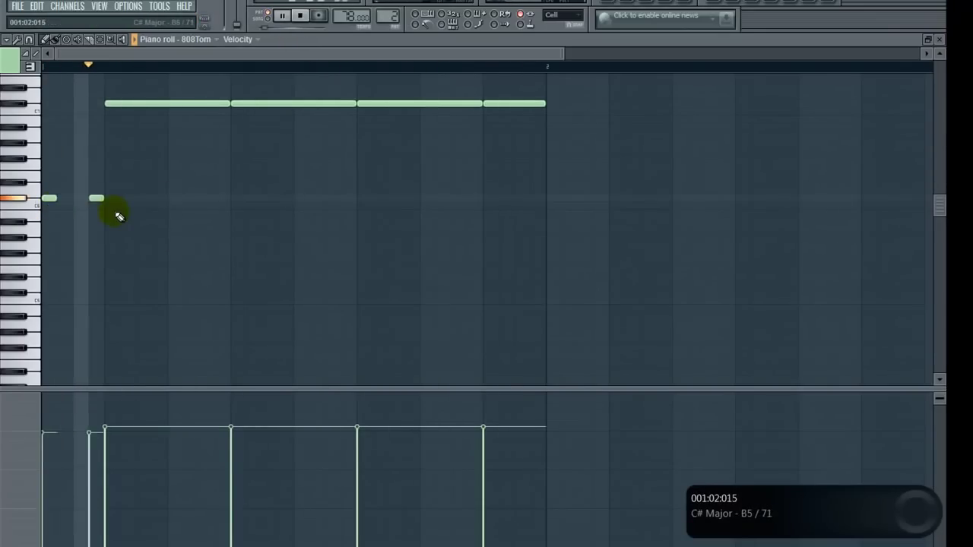
left_click(204, 198)
left_click(298, 199)
left_click(346, 199)
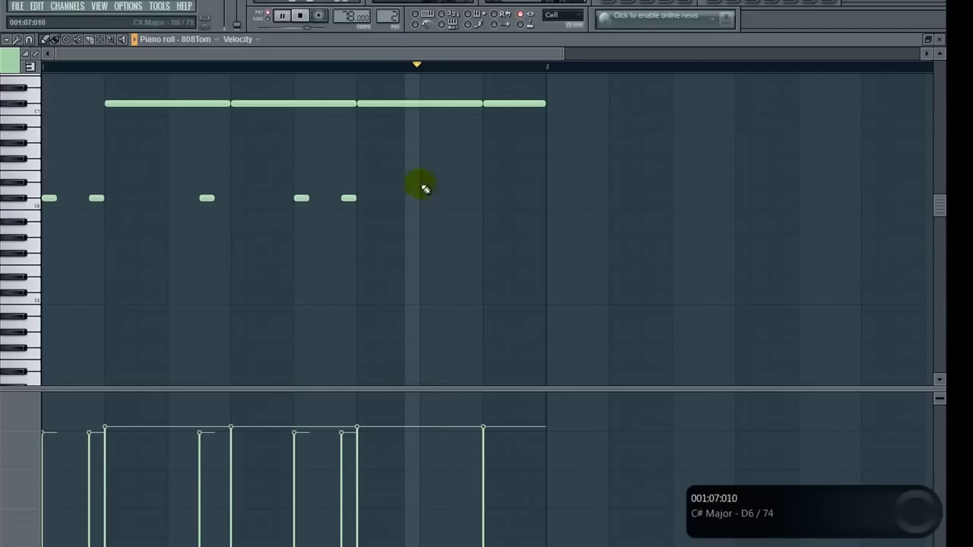
Step: Shorten the first and third C#7 notes and add further C#7 notes at steps 8, 10, 24 and 26
mouse_move(221, 102)
left_mouse_down()
mouse_move(152, 105)
mouse_move(200, 103)
left_mouse_up()
left_click(163, 107)
left_click(190, 107)
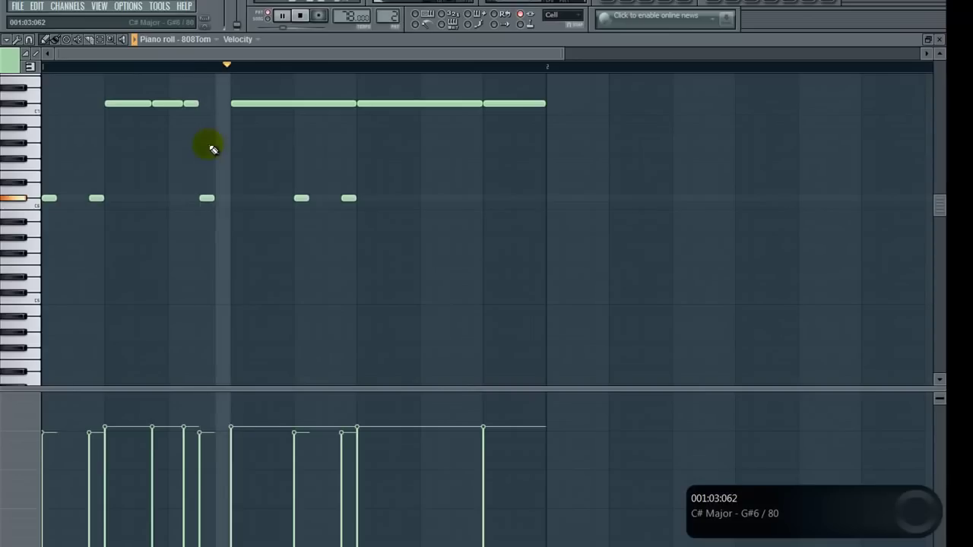
mouse_move(485, 106)
left_mouse_down()
mouse_move(403, 102)
mouse_move(481, 103)
left_mouse_up()
left_click(445, 104)
Step: Shorten the step 26 note to one step, add another at step 27, and lower the velocities at steps 8, 10, 26 and 27
left_click_drag(159, 450, 185, 448)
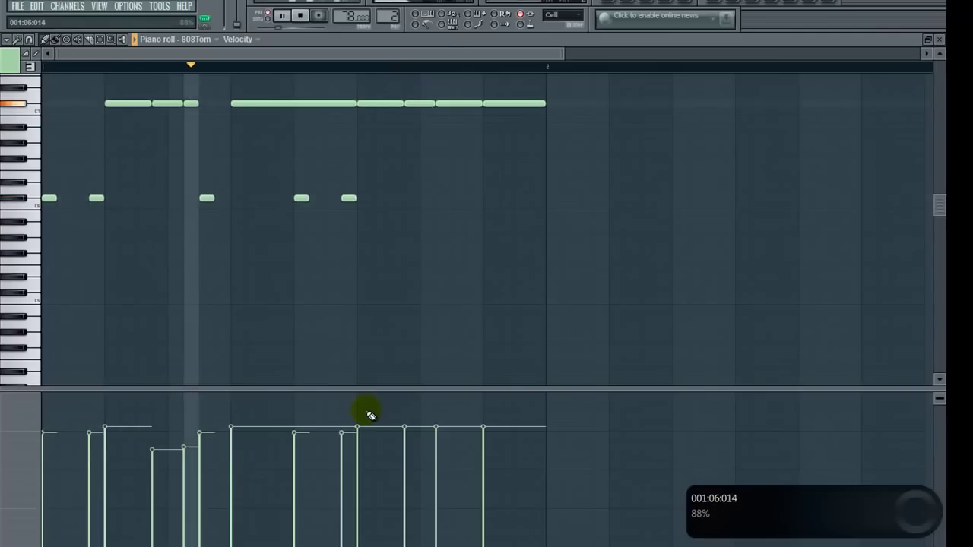
left_click(436, 448)
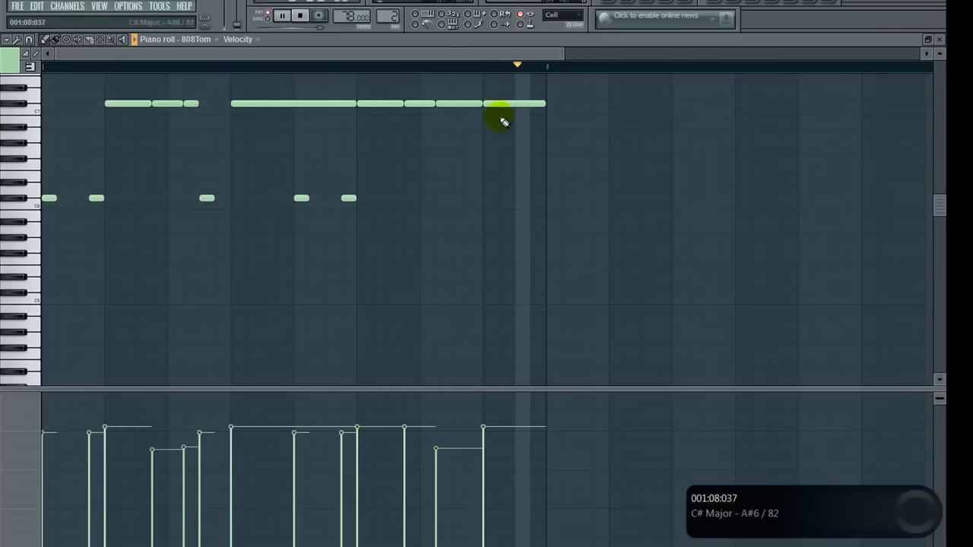
left_click_drag(481, 105, 448, 109)
left_click(457, 105)
left_click(460, 473)
left_click(439, 445)
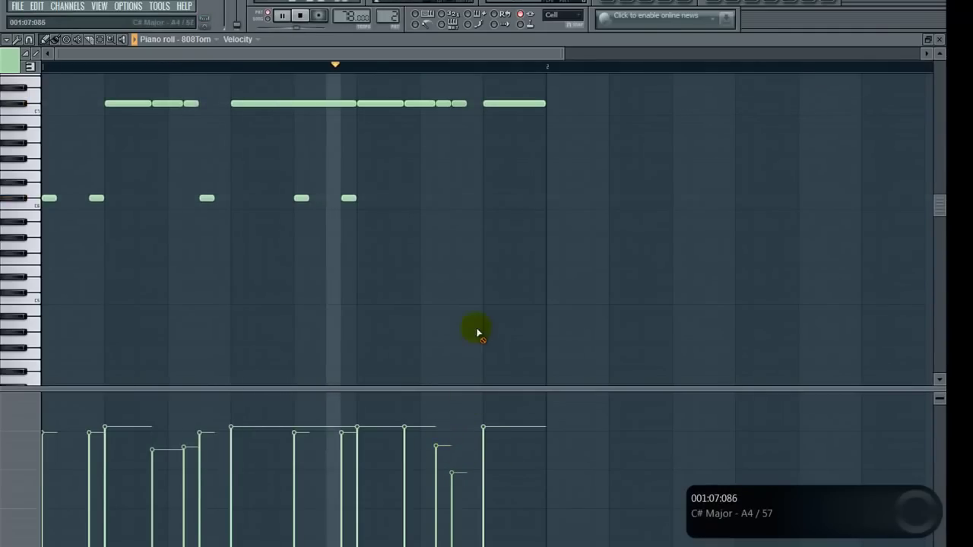
Step: Close the piano roll and set the 808Tom channel to cut itself
left_click(941, 42)
right_click(154, 150)
left_click(175, 213)
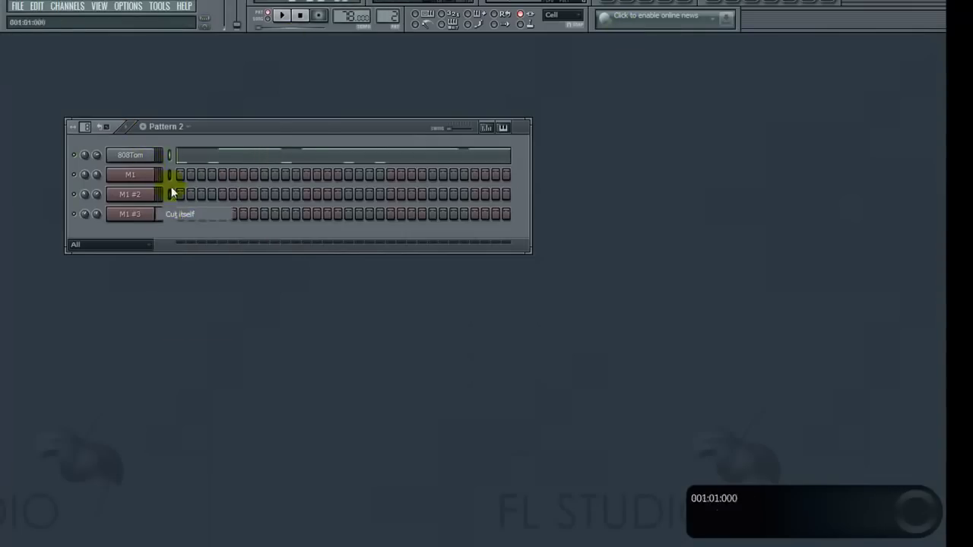
Step: Assign the 808Tom channel to a free mixer track
left_click(140, 155)
left_click(281, 97)
left_click(317, 127)
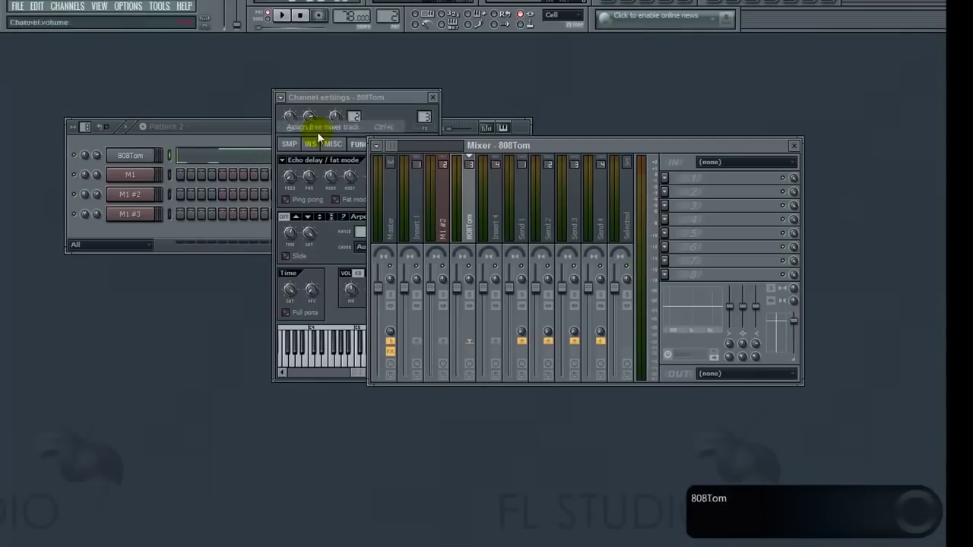
Step: Insert Fruity Reeverb in the first effect slot of the 808Tom mixer track and play Pattern 2
left_click(664, 179)
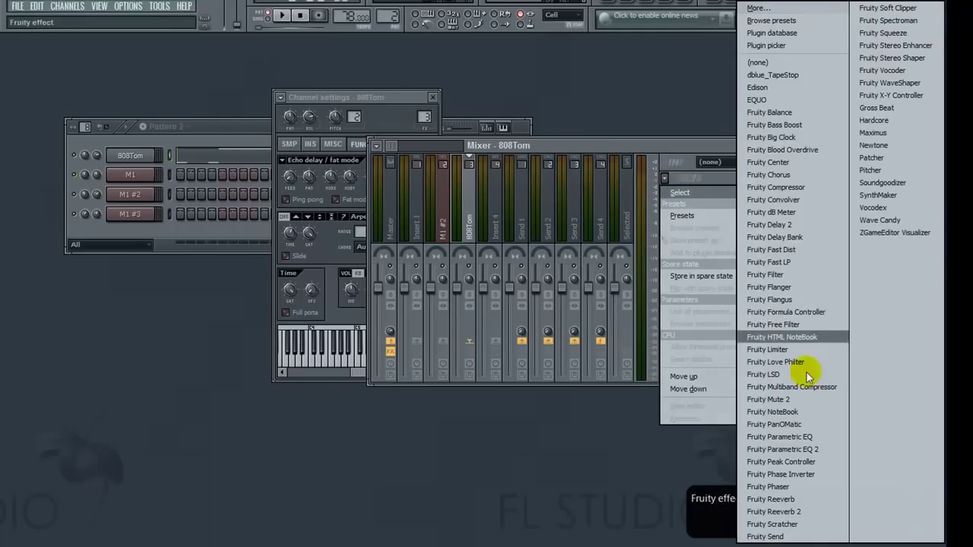
left_click(777, 496)
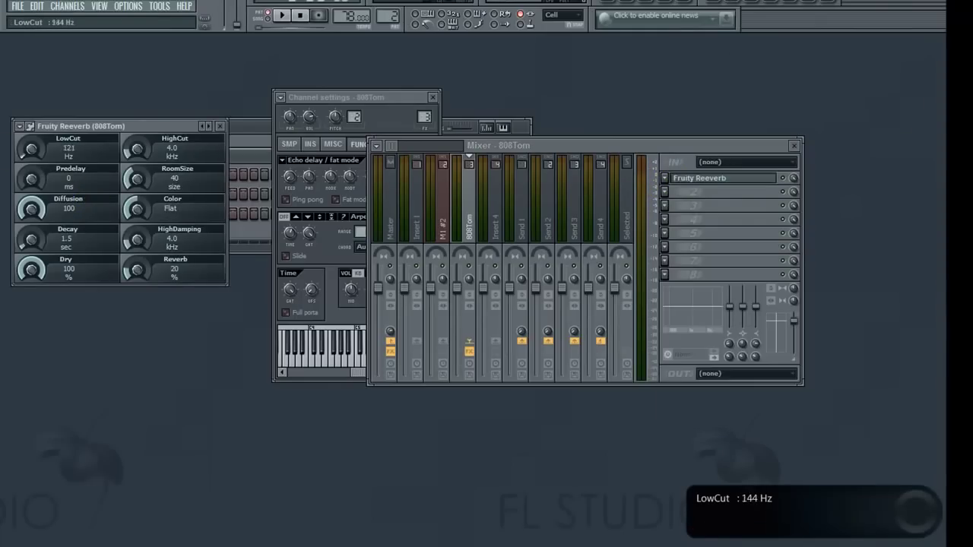
left_click(257, 234)
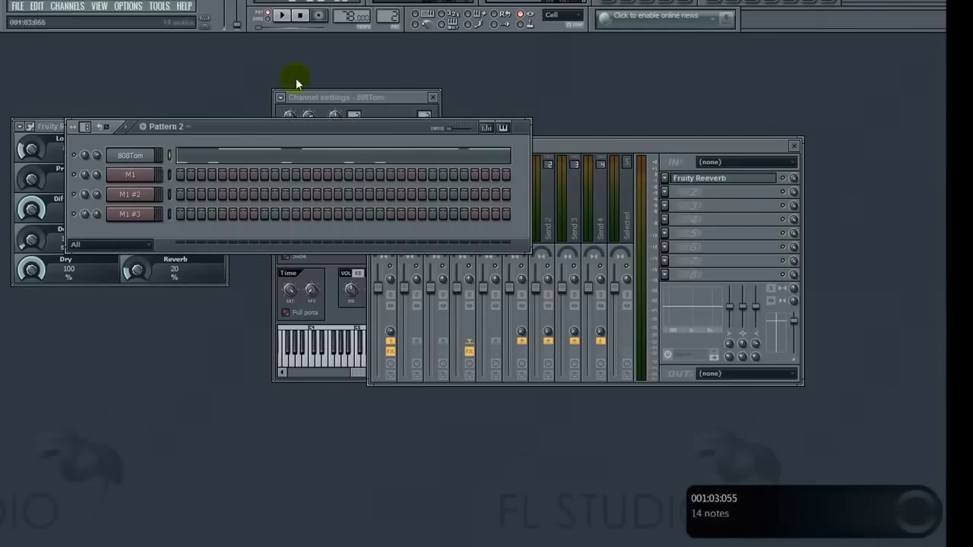
left_click(284, 15)
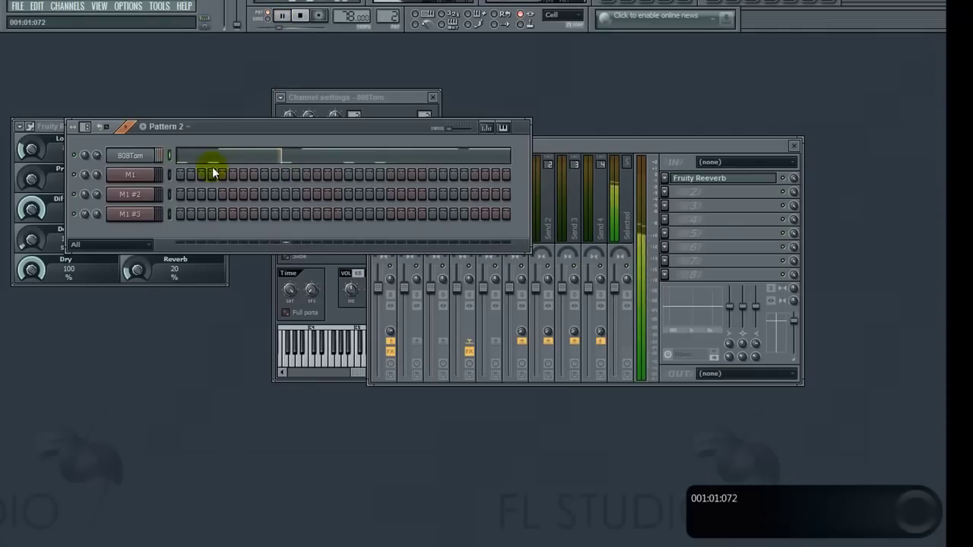
Step: Stop playback and close the mixer, the 808Tom channel settings and the Fruity Reeverb window
right_click(156, 154)
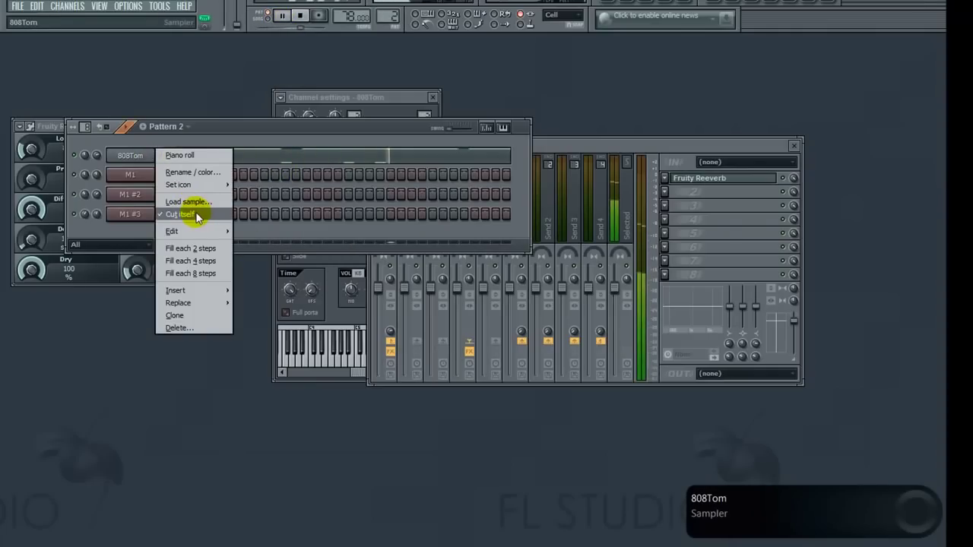
left_click(224, 466)
left_click(795, 145)
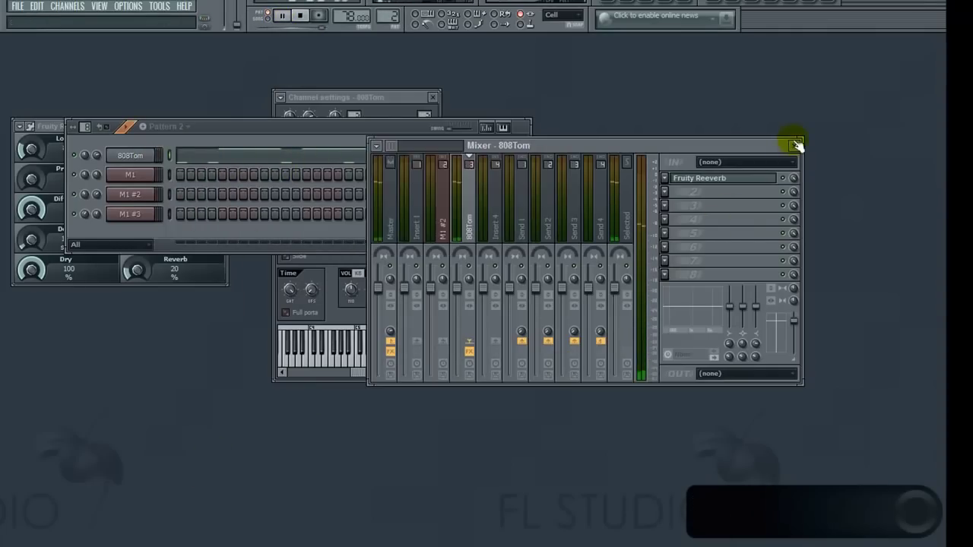
left_click(428, 98)
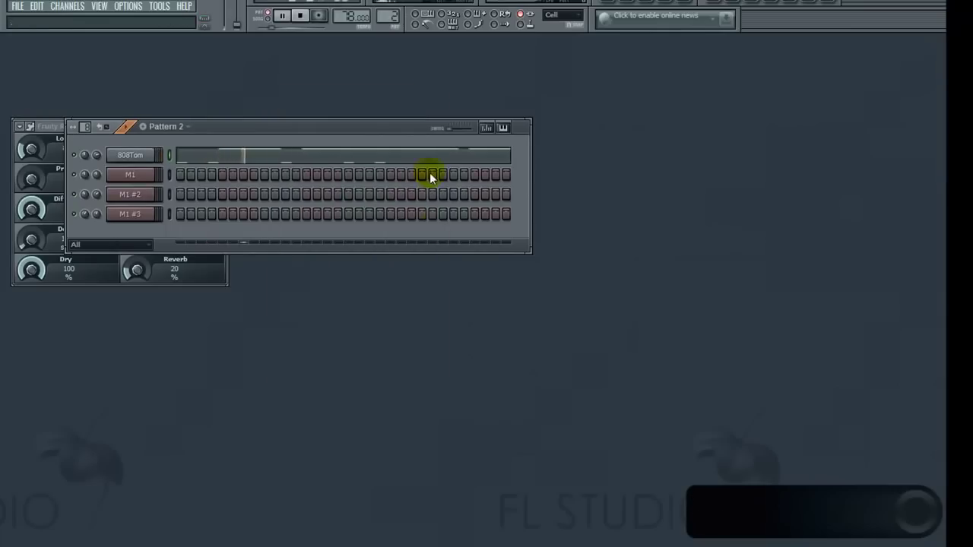
left_click(33, 128)
left_click(219, 126)
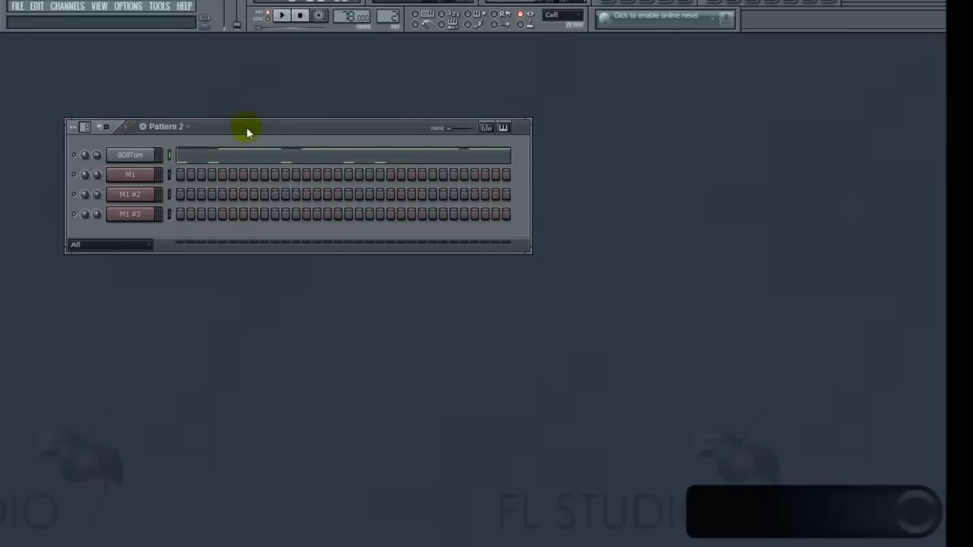
Step: Switch to Pattern 1 and examine the chord notes behind the 808Tom piano roll across the whole pattern
left_click(236, 164)
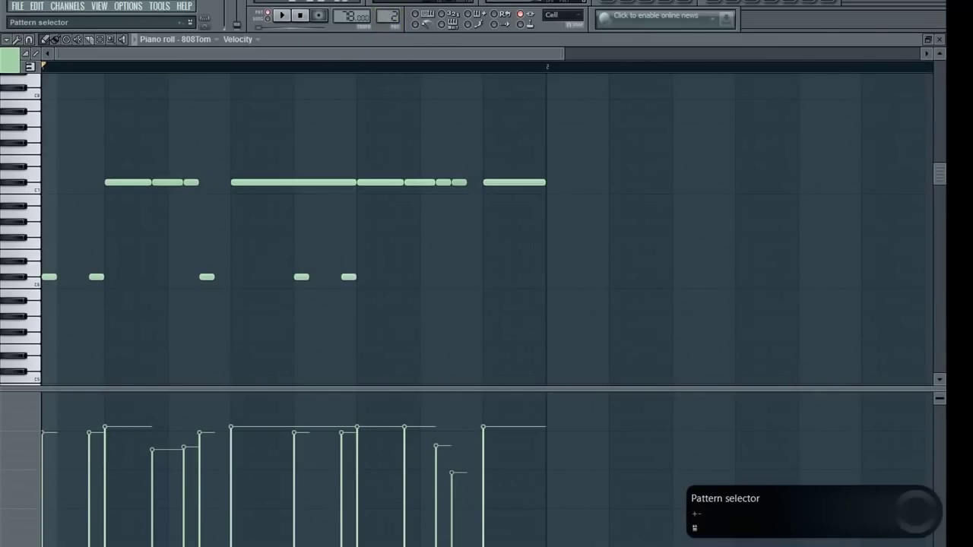
left_click_drag(388, 16, 388, 21)
scroll(202, 180, "down", 4)
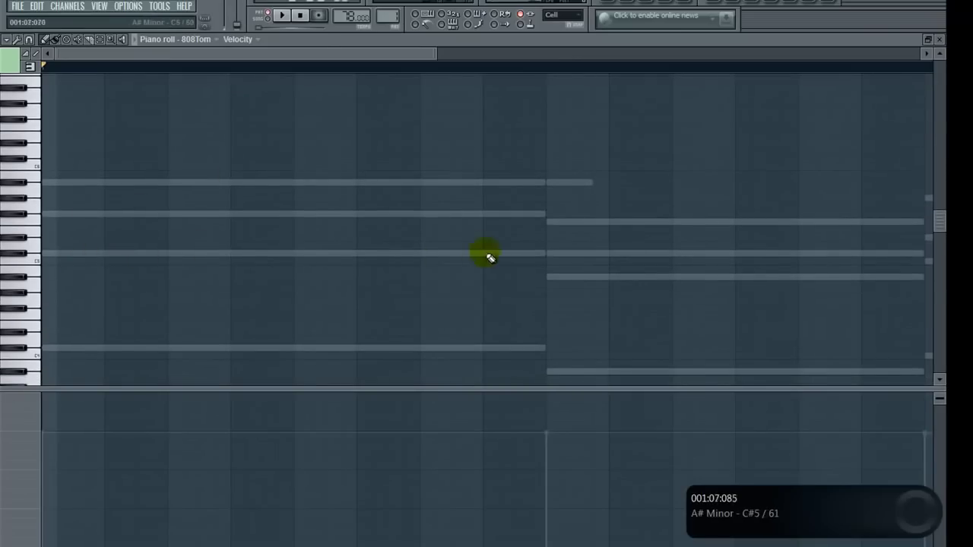
left_click_drag(310, 53, 404, 67)
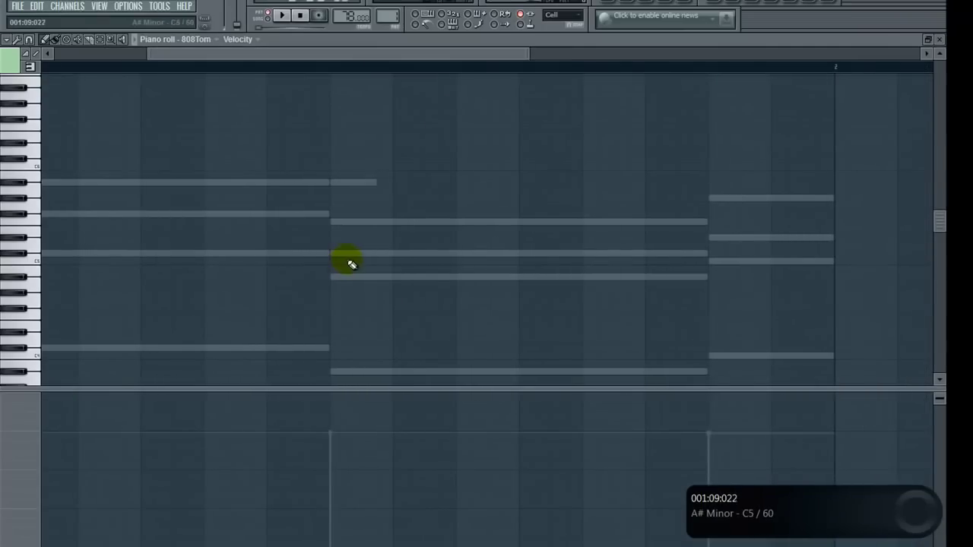
left_click_drag(192, 56, 101, 60)
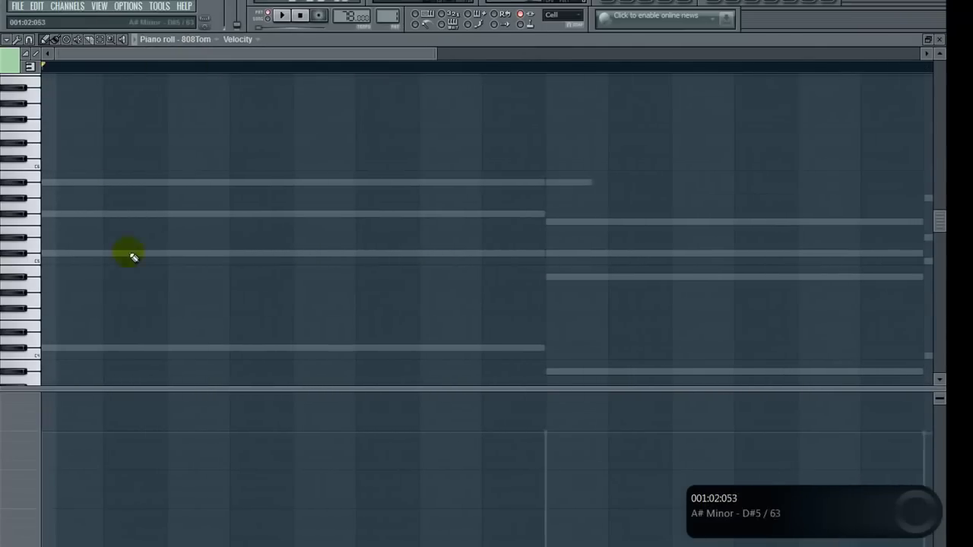
left_click_drag(320, 54, 388, 57)
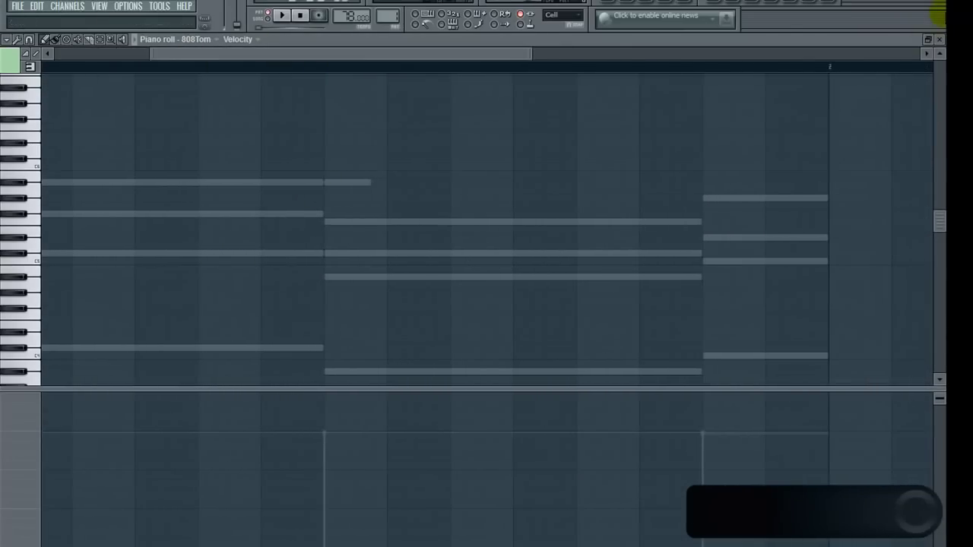
left_click(941, 38)
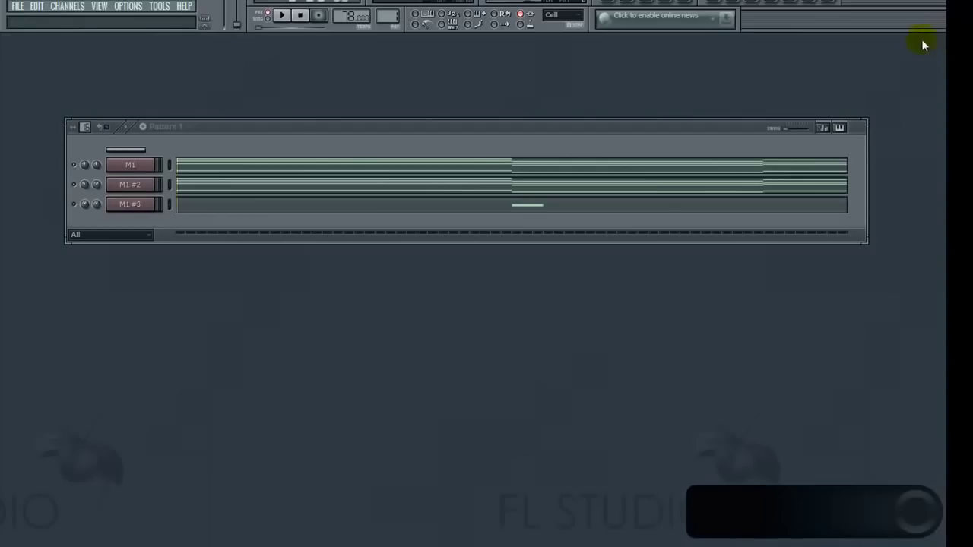
Step: Place Pattern 2 twice in a row on Track 2 of the playlist, at bars 5 and 7, under the second Pattern 1 clip
left_click(605, 2)
left_click(279, 133)
right_click(328, 133)
scroll(388, 15, "up", 1)
left_click(278, 126)
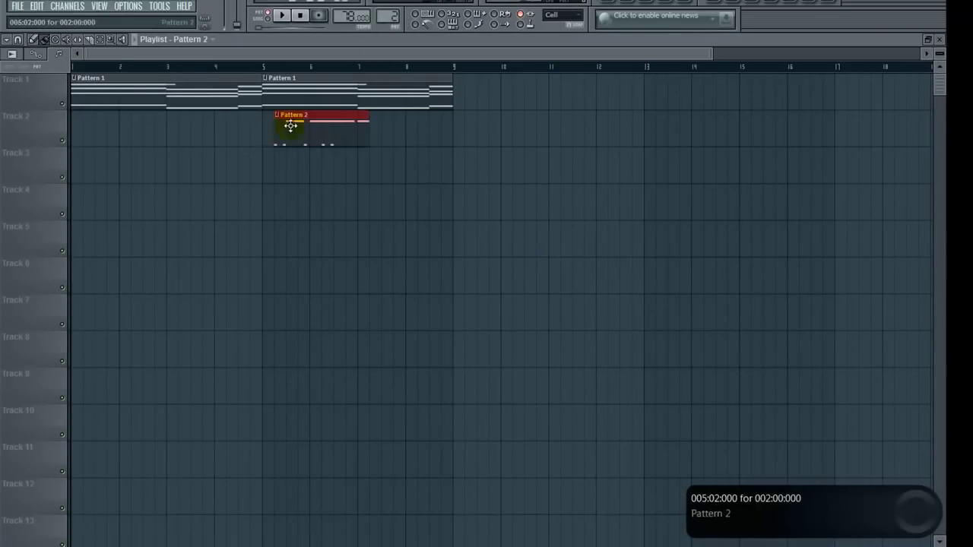
left_click(374, 129)
left_click_drag(394, 129, 382, 129)
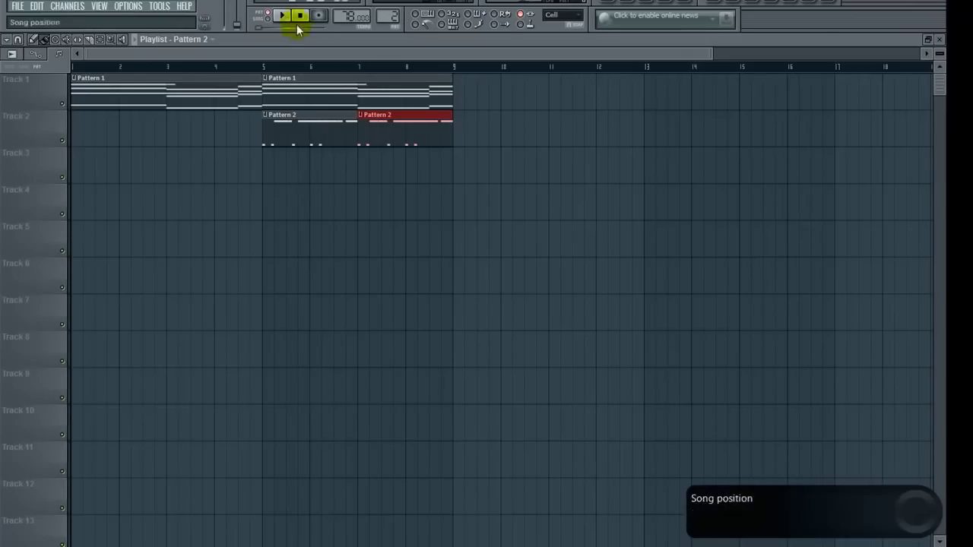
Step: Play the arrangement from the start in song mode and close the playlist
left_click(266, 20)
left_click(282, 17)
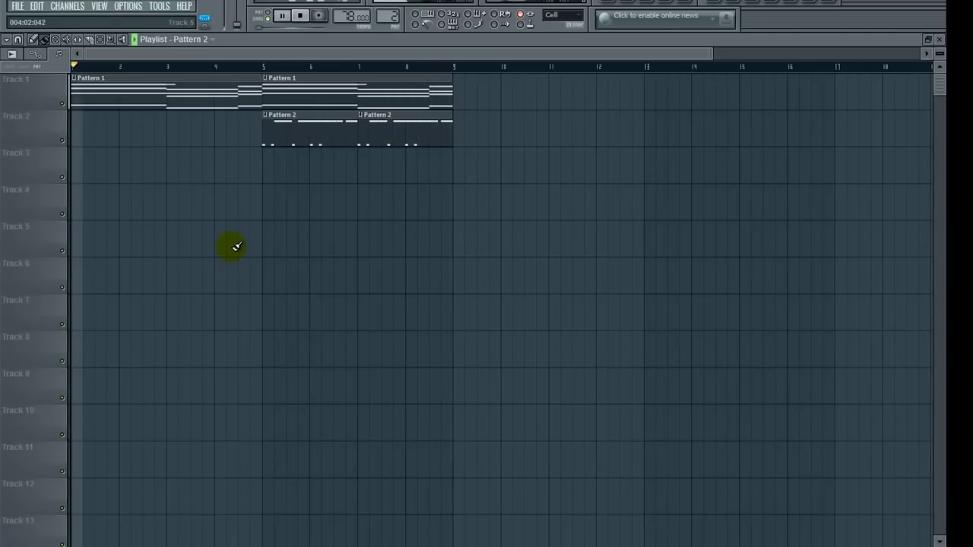
left_click(938, 39)
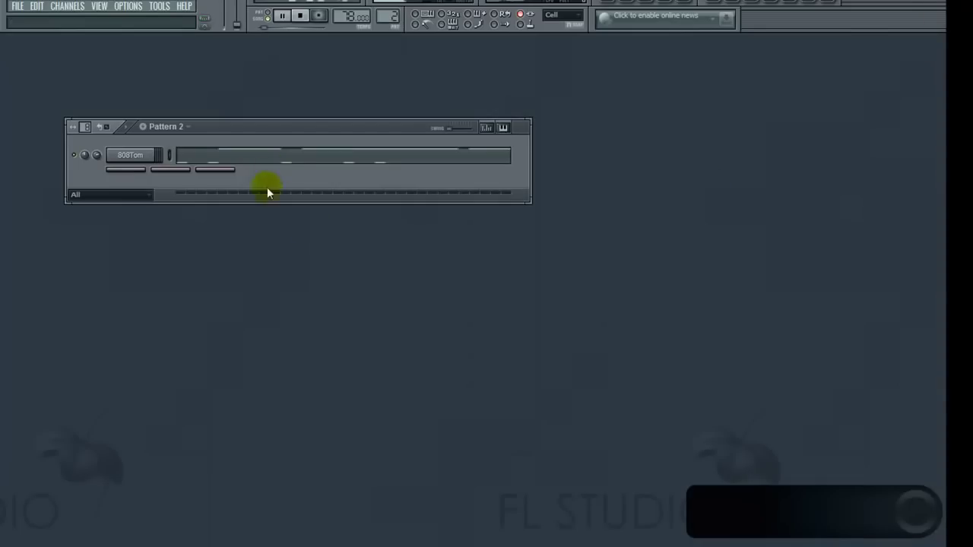
Step: Delete the low note at step 11 in the 808Tom piano roll of Pattern 2 and stop playback
key("F7")
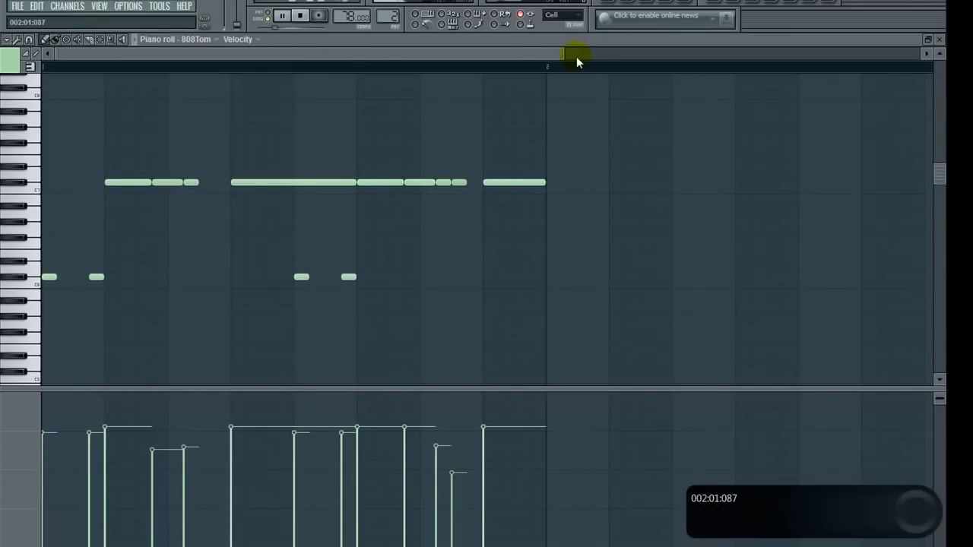
left_click_drag(565, 54, 327, 83)
left_click(302, 17)
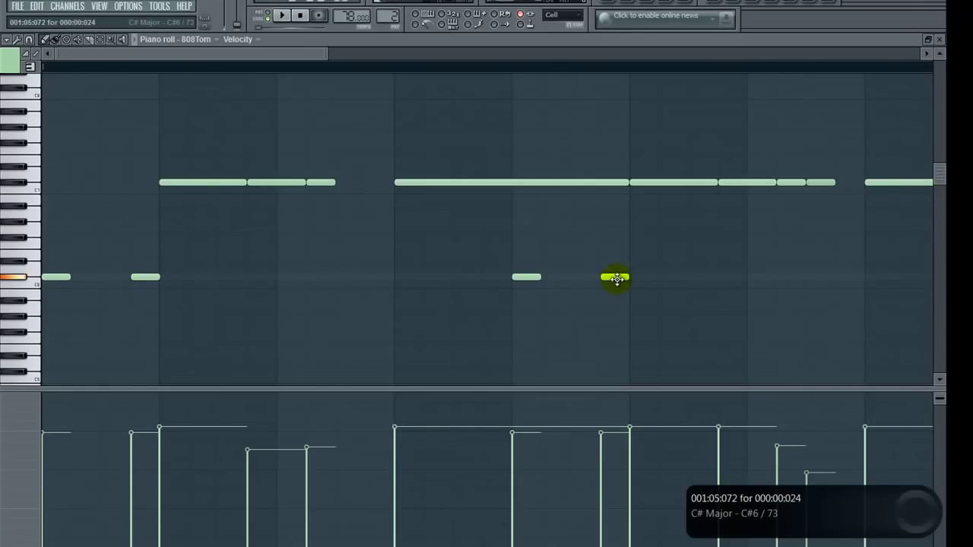
scroll(617, 279, "right", 1)
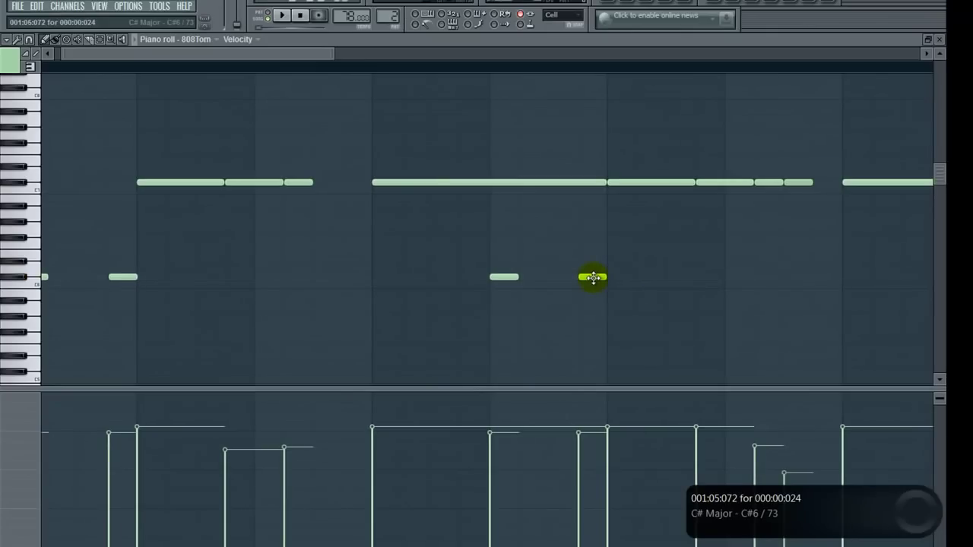
Step: Nudge the low 808Tom notes at steps 4 and 20 slightly later while Pattern 2 plays with the metronome
left_click_drag(331, 58, 190, 59)
left_click(281, 16)
left_click(414, 24)
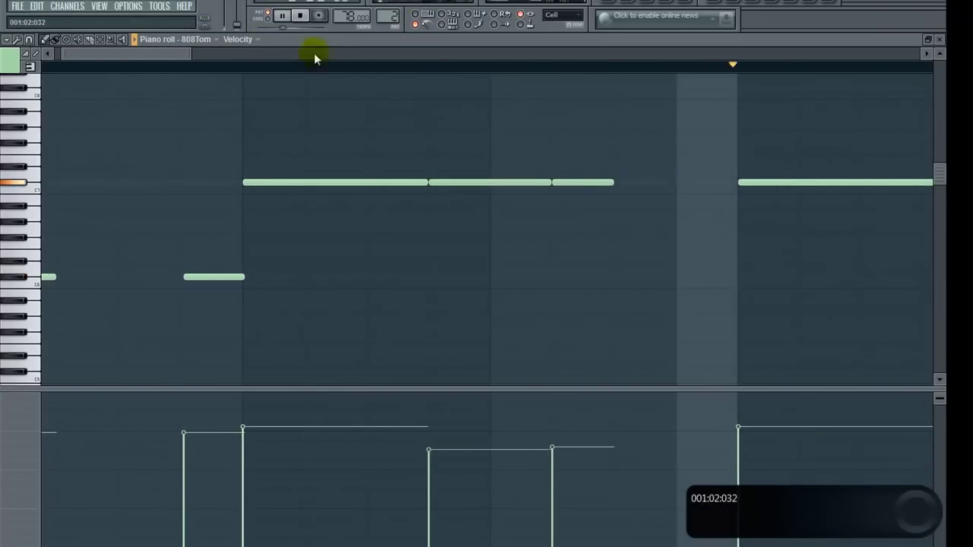
left_click_drag(206, 59, 88, 112)
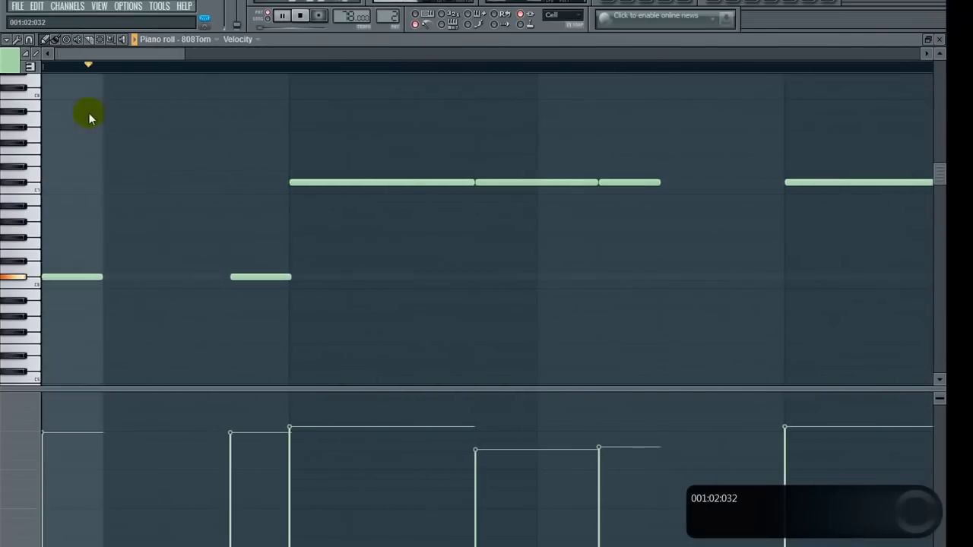
left_click_drag(146, 57, 278, 81)
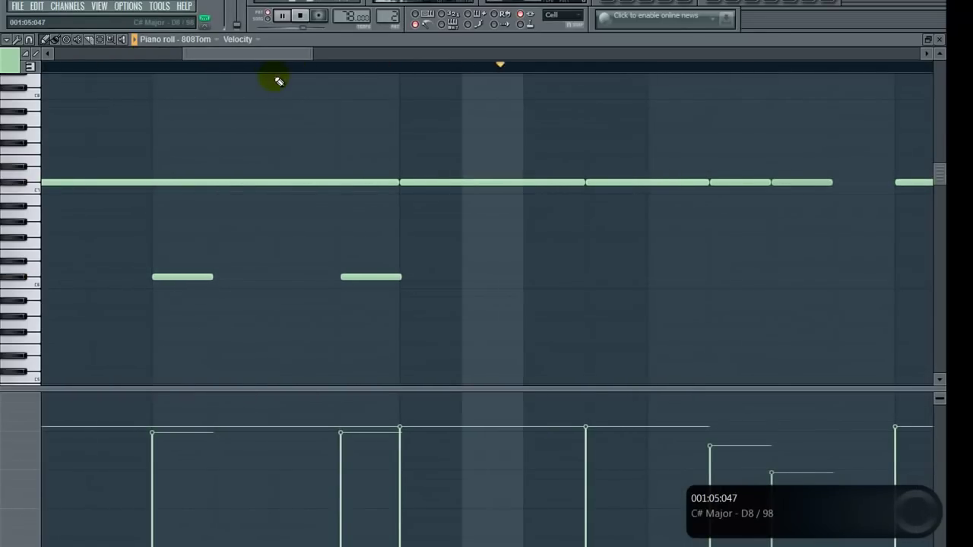
left_click(939, 39)
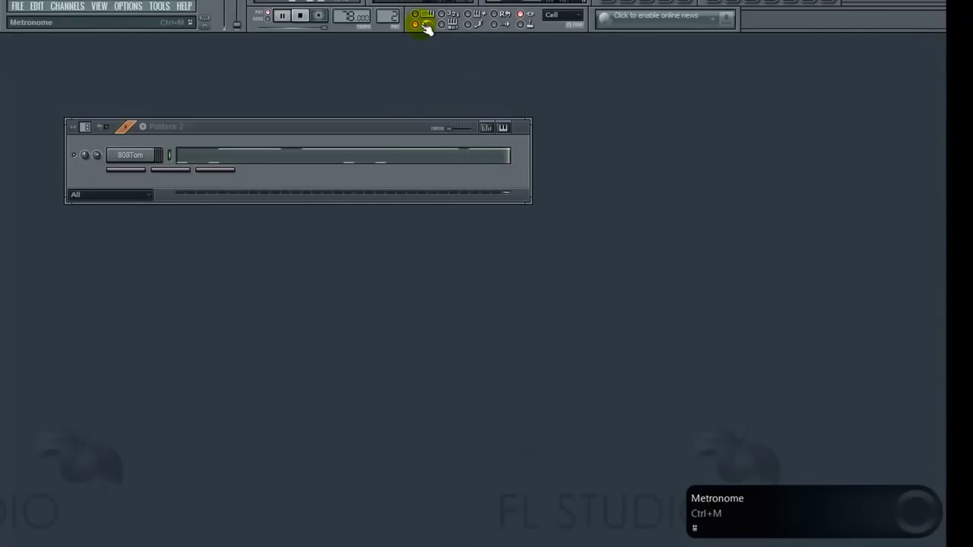
Step: Insert Fruity Parametric EQ 2 in the second effect slot of the 808Tom mixer track
left_click(143, 160)
left_click(676, 2)
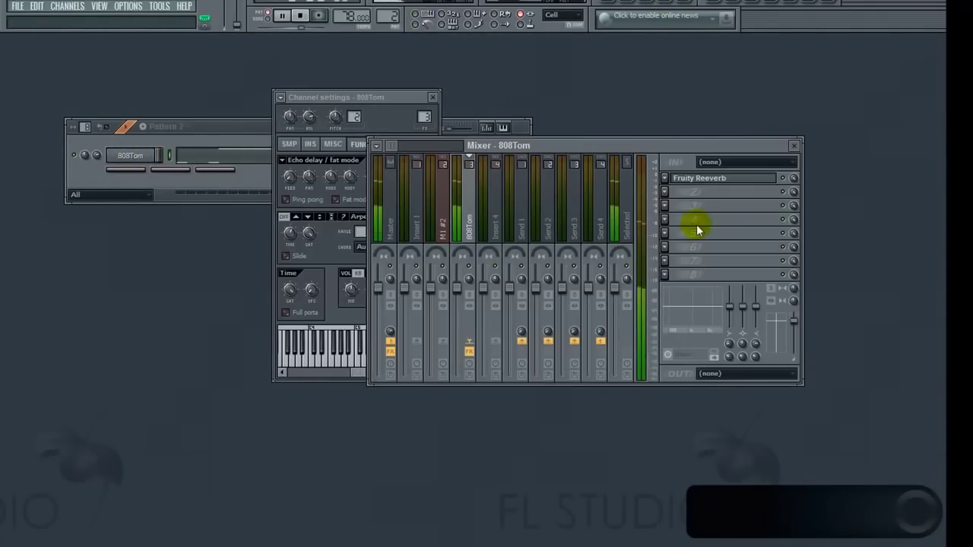
left_click(665, 192)
mouse_move(676, 211)
left_click(794, 452)
Step: Shape EQ band 1 into a high-pass curve that cuts the lowest frequencies, and close the EQ, mixer and channel settings
left_click_drag(106, 262, 71, 373)
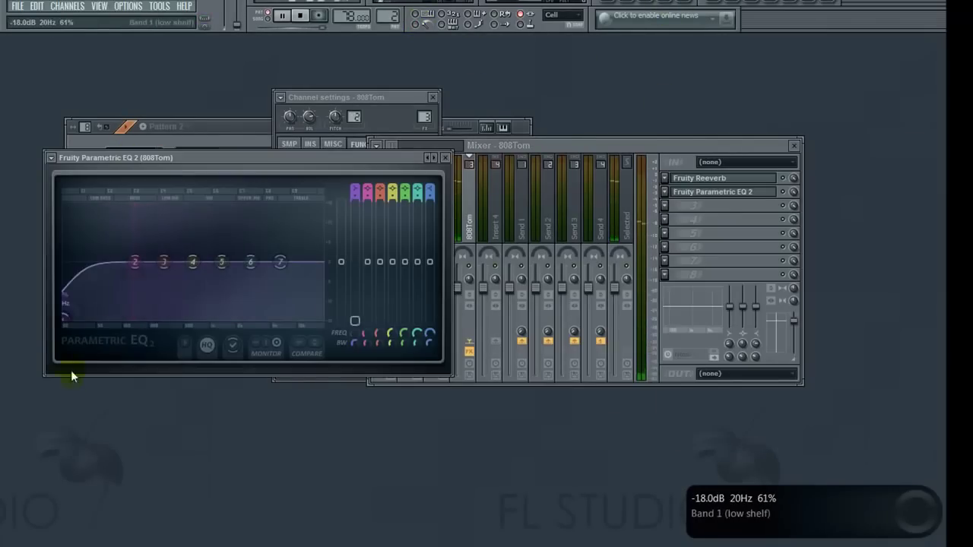
mouse_move(355, 189)
left_mouse_down()
mouse_move(355, 200)
mouse_move(355, 187)
left_mouse_up()
mouse_move(64, 261)
left_mouse_down()
mouse_move(87, 276)
mouse_move(82, 265)
left_mouse_up()
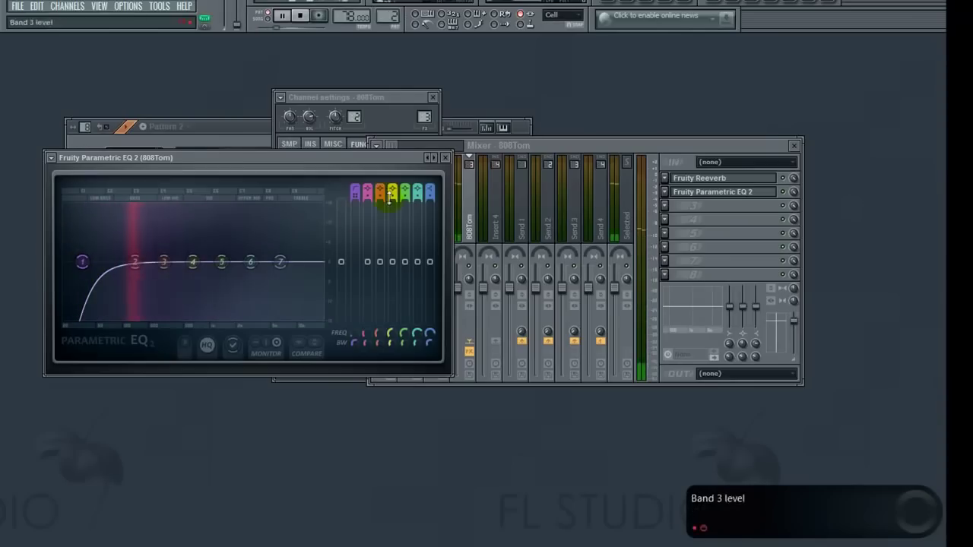
left_click(446, 158)
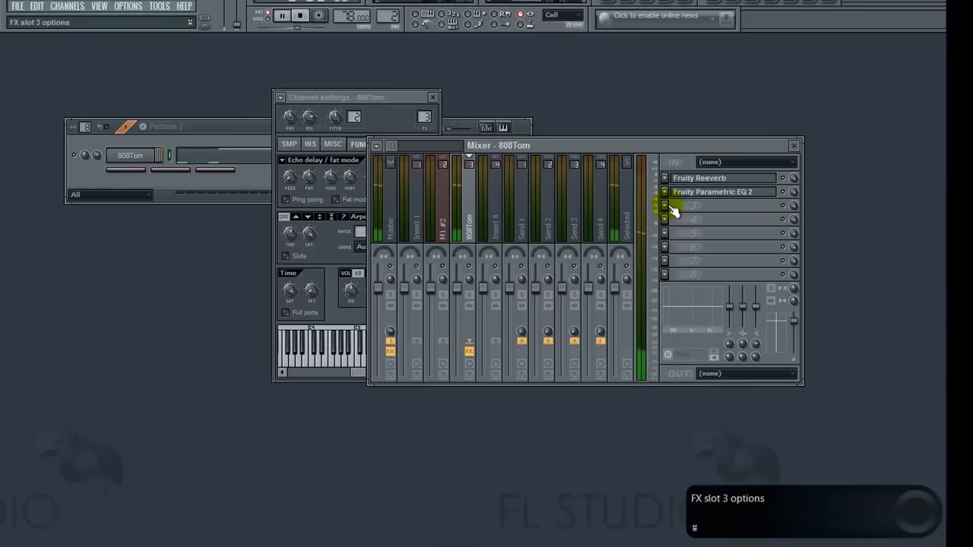
left_click(794, 145)
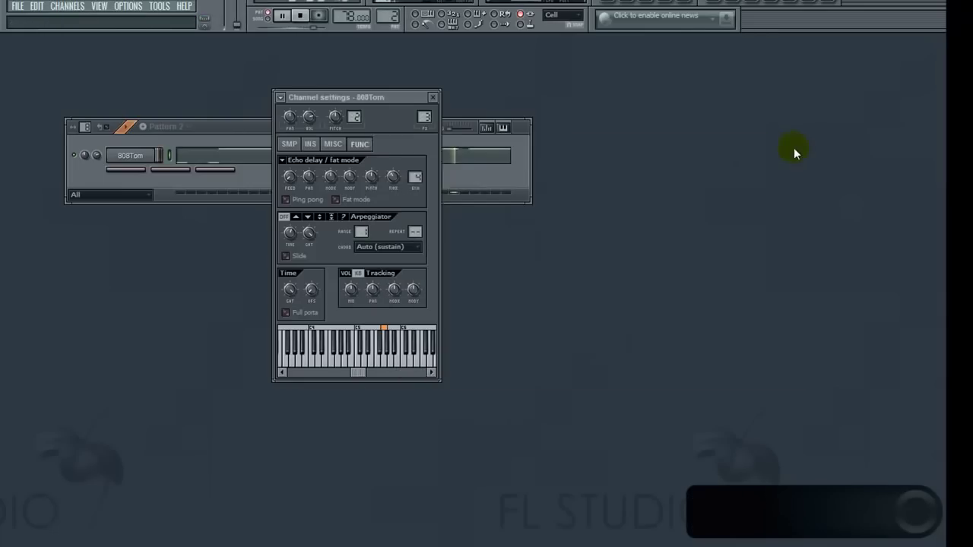
left_click(433, 98)
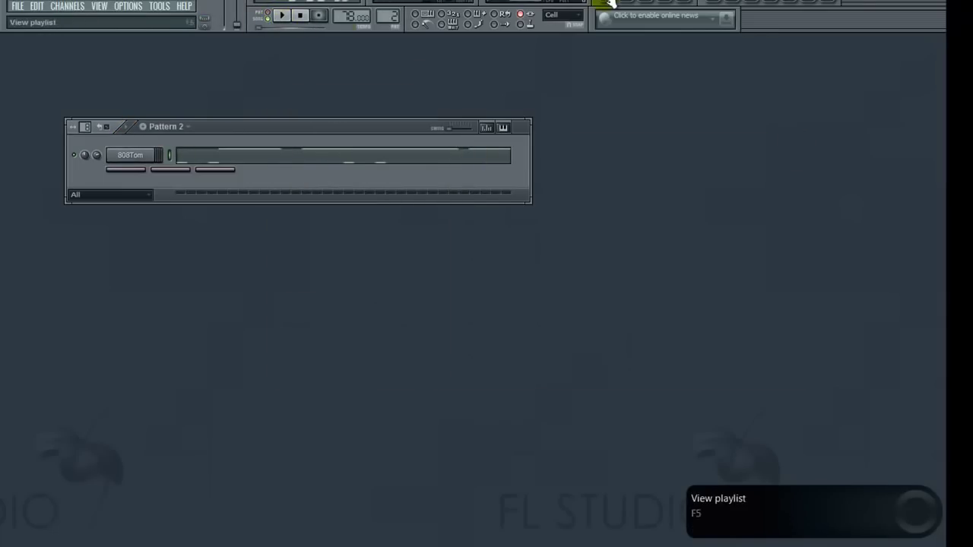
Step: Play the song from just before bar 5 of the playlist
left_click(609, 3)
left_click(258, 71)
key("space")
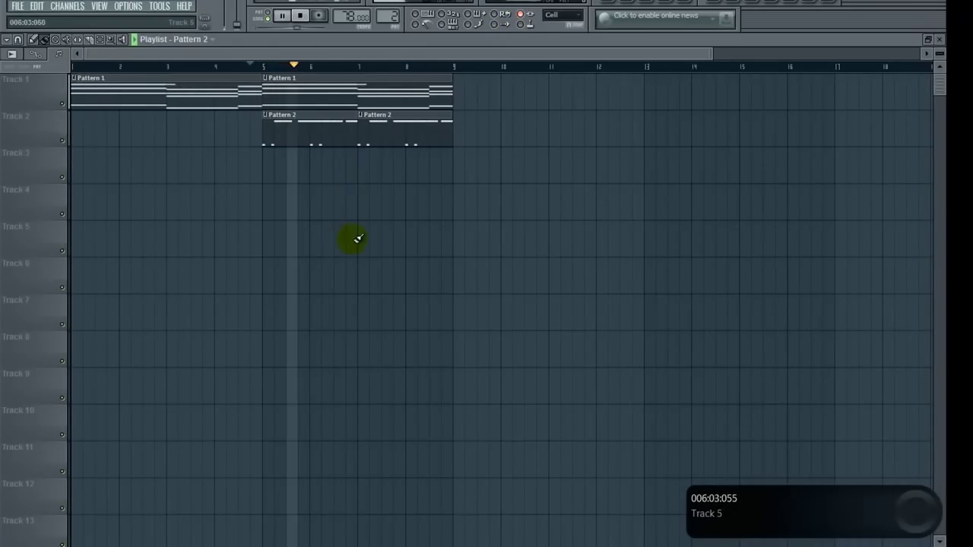
left_click(941, 40)
Step: Raise the volume of the 808Tom mixer track
left_click(129, 156)
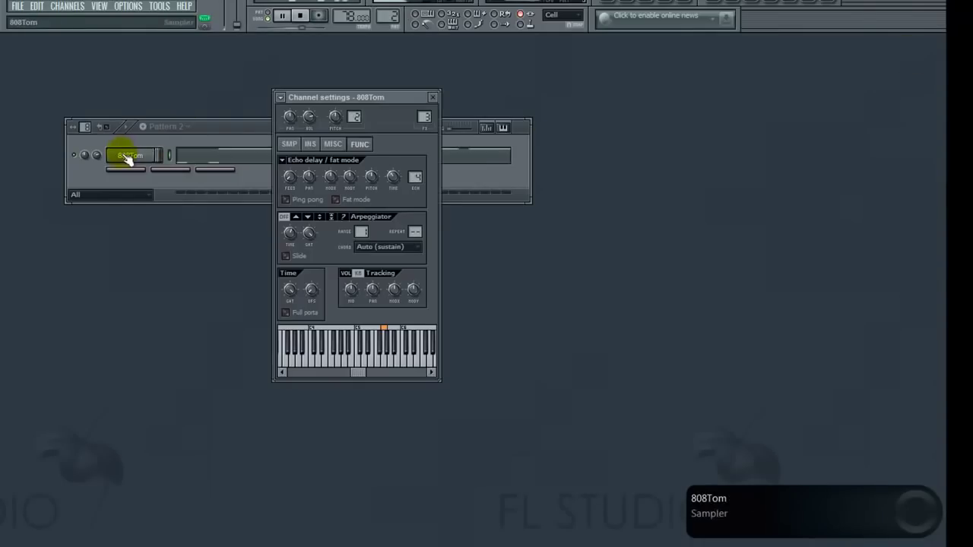
left_click(680, 3)
left_click_drag(795, 322, 797, 317)
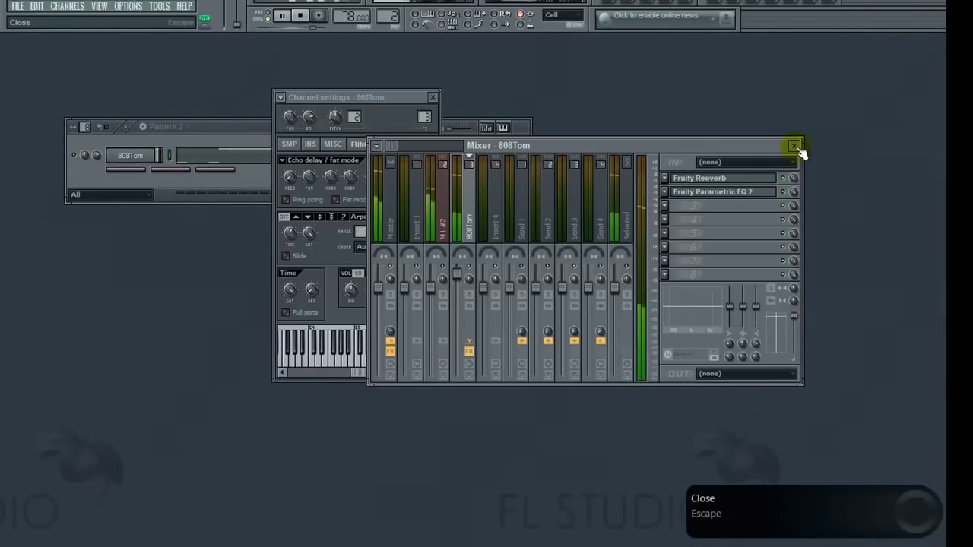
Step: Transpose all 808Tom notes in Pattern 2 up one octave and listen to them with the song
left_click(251, 156)
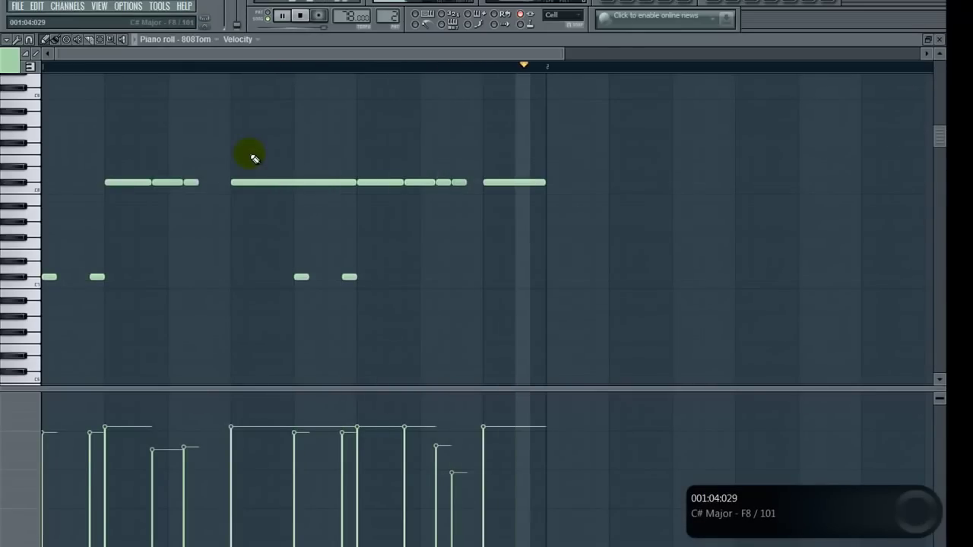
left_click(565, 7)
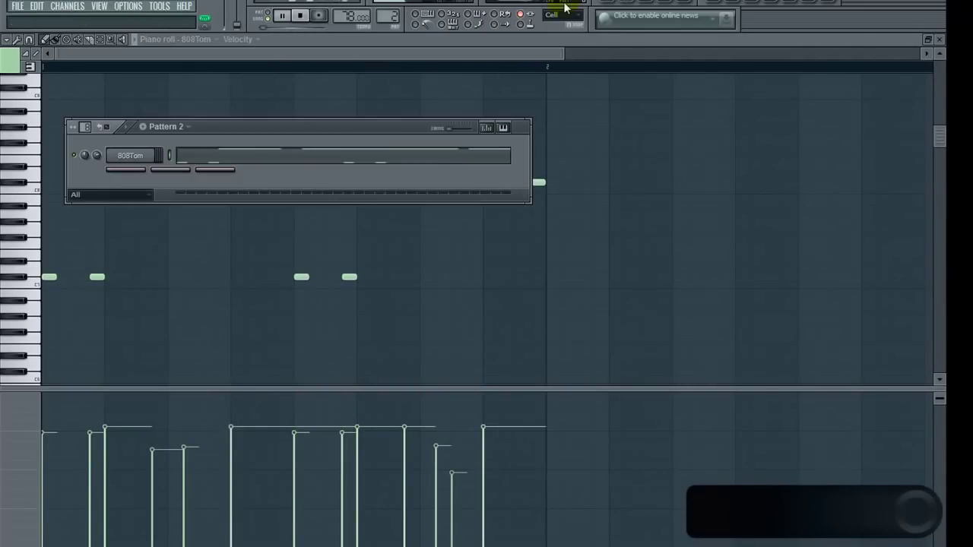
left_click(608, 6)
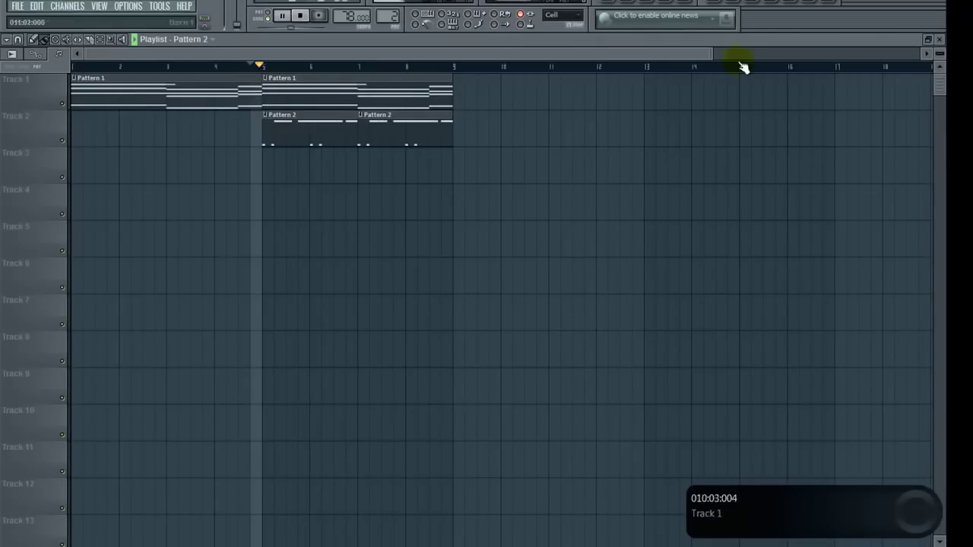
left_click(939, 40)
Step: Select the upper row of 808Tom notes in Pattern 2 and move it down four semitones
left_click(734, 235)
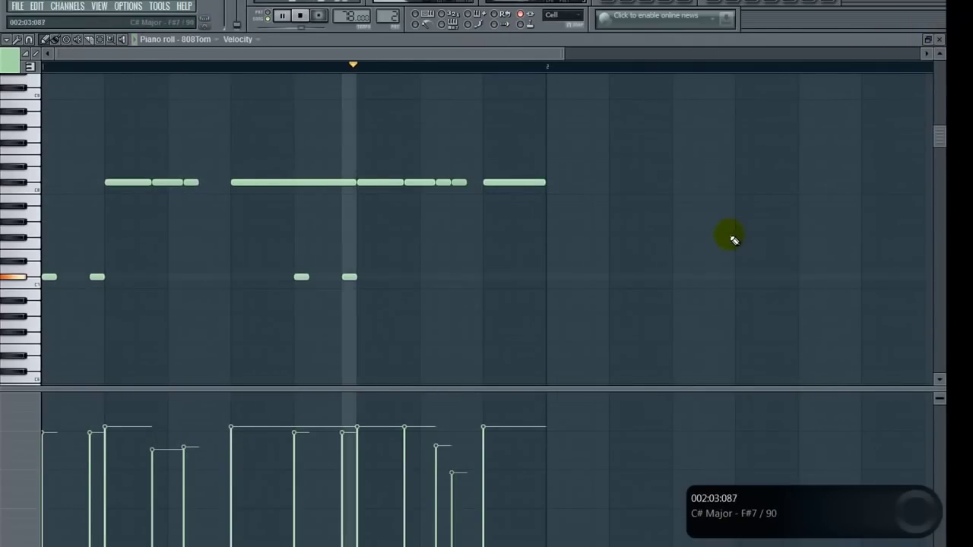
left_click(106, 40)
left_click_drag(588, 232, 46, 111)
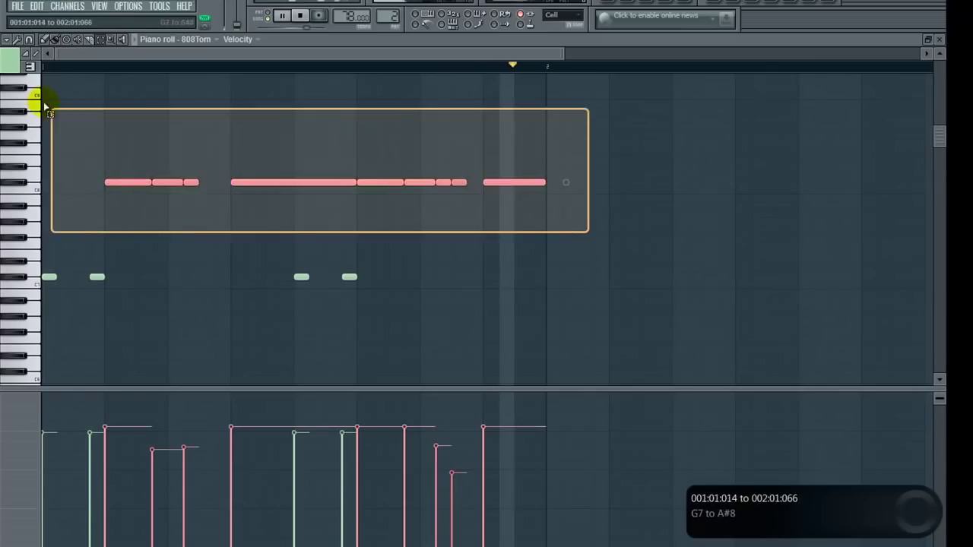
left_click_drag(126, 182, 125, 216)
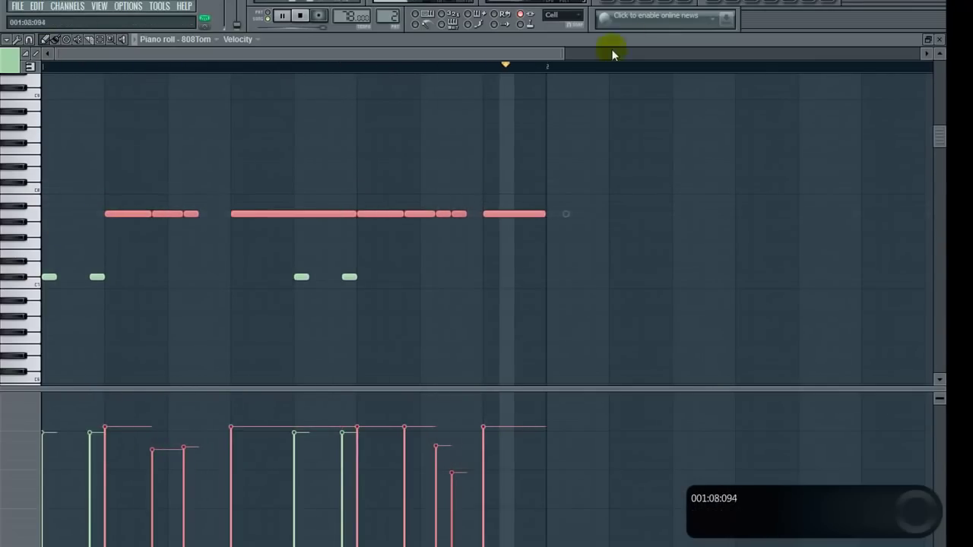
Step: Set the playlist's playback selection from bar 5 to bar 9 and return to the 808Tom piano roll
left_click(611, 2)
left_click(101, 38)
left_click_drag(268, 68, 452, 79)
left_click(923, 55)
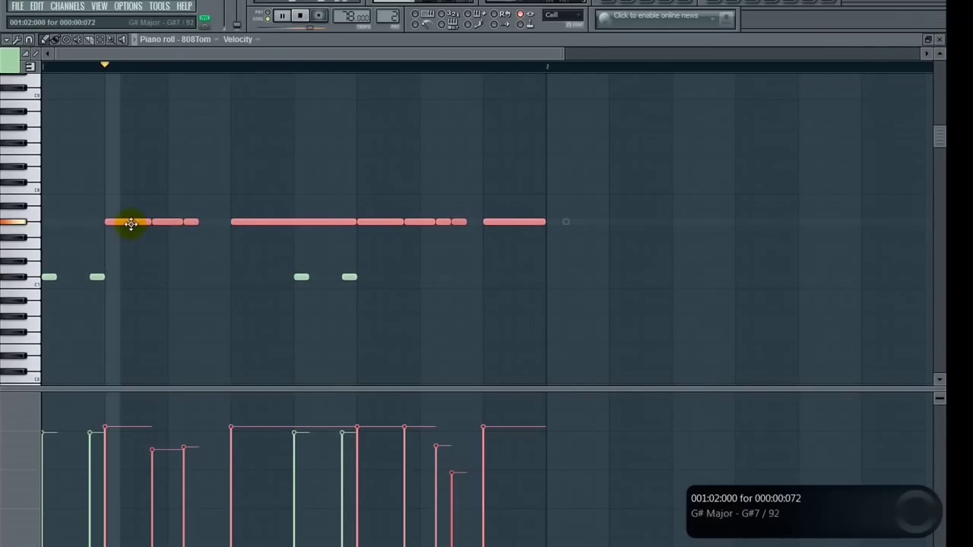
Step: Lower the selected 808Tom notes from G#7 to F7, deselect them, and close the piano roll, mixer and channel settings
left_click_drag(131, 224, 123, 248)
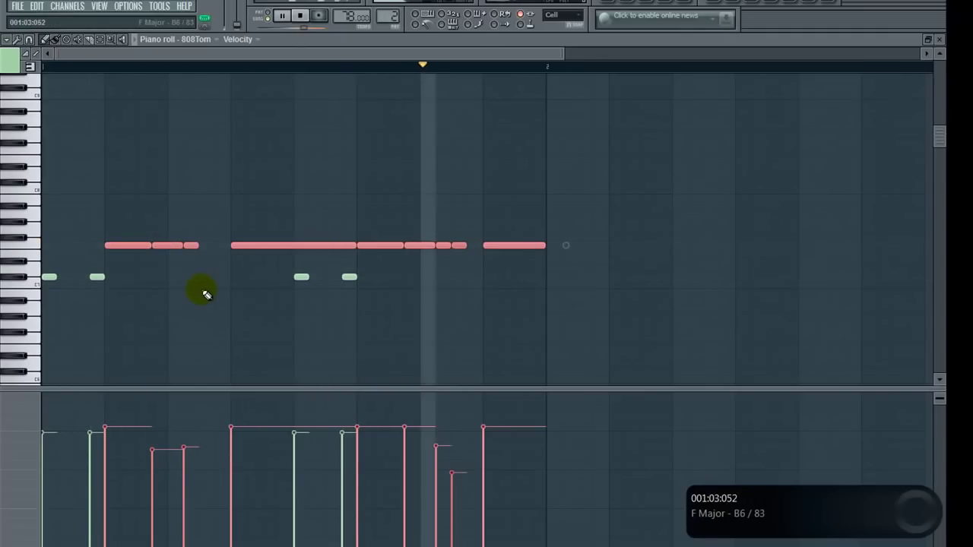
key("ctrl+d")
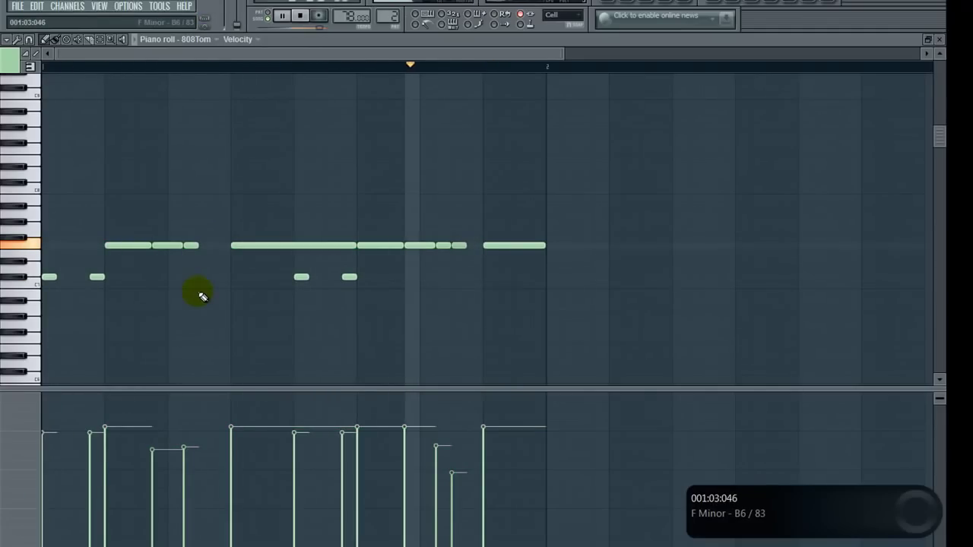
left_click(939, 39)
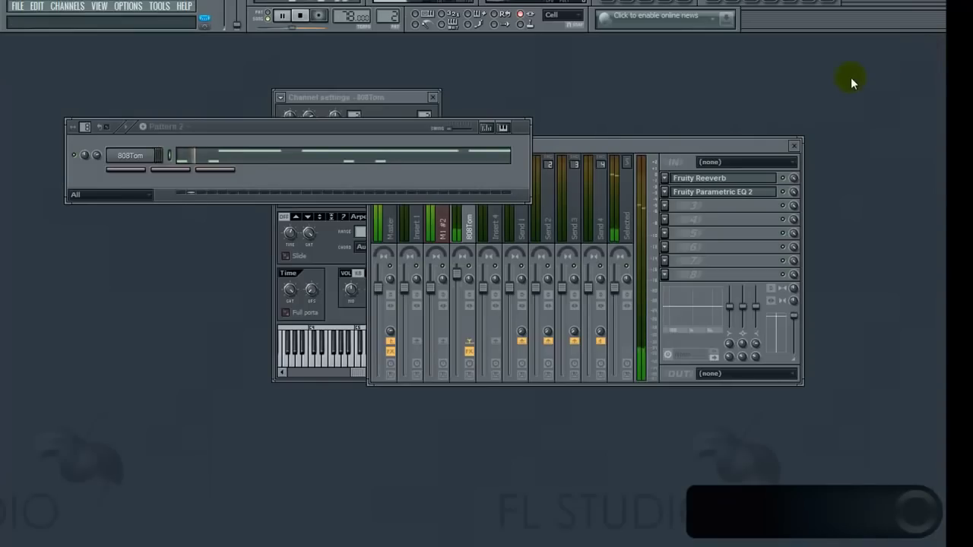
left_click(793, 145)
left_click(435, 98)
Step: Open the sample browser and audition the drum sounds in the 40Kit folder
left_click(669, 2)
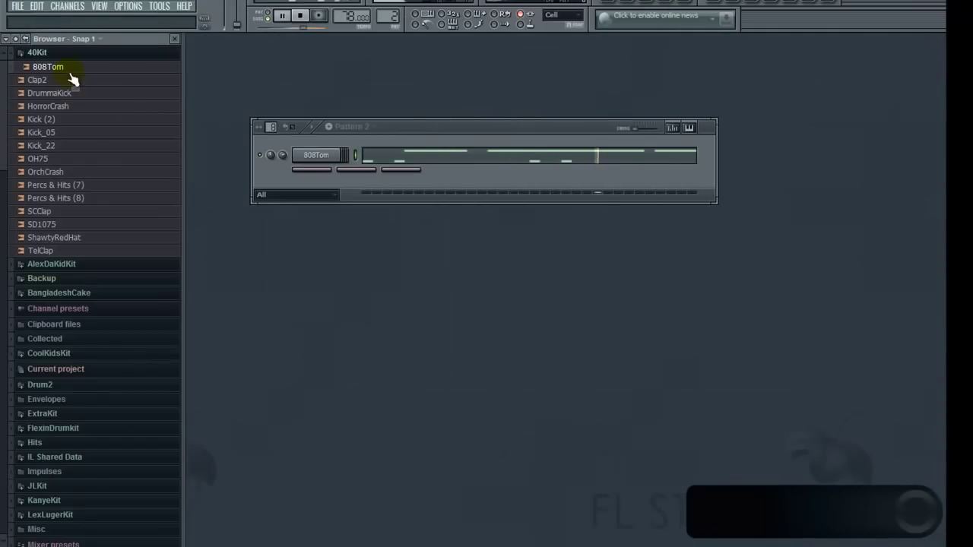
left_click(90, 225)
left_click(70, 213)
left_click(58, 199)
left_click(55, 187)
left_click(49, 172)
left_click(48, 159)
left_click(48, 145)
left_click(48, 132)
left_click(49, 119)
left_click(50, 107)
left_click(57, 240)
left_click(57, 251)
left_click(54, 226)
left_click(52, 212)
left_click(51, 199)
left_click(48, 94)
Step: Add the Clap2 sample to Pattern 2 as a new channel and place hits on steps 13 and 29
left_click(46, 80)
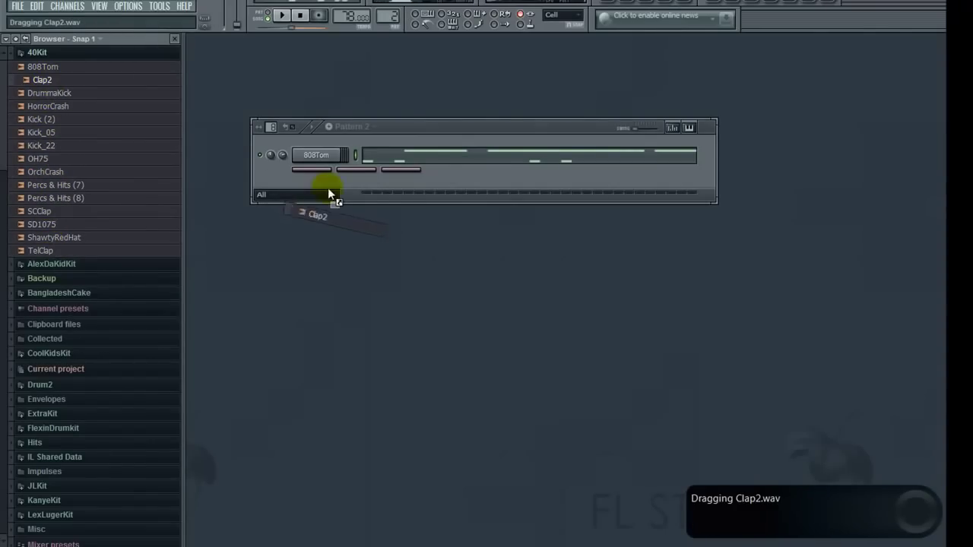
left_click_drag(328, 187, 326, 185)
left_click(174, 39)
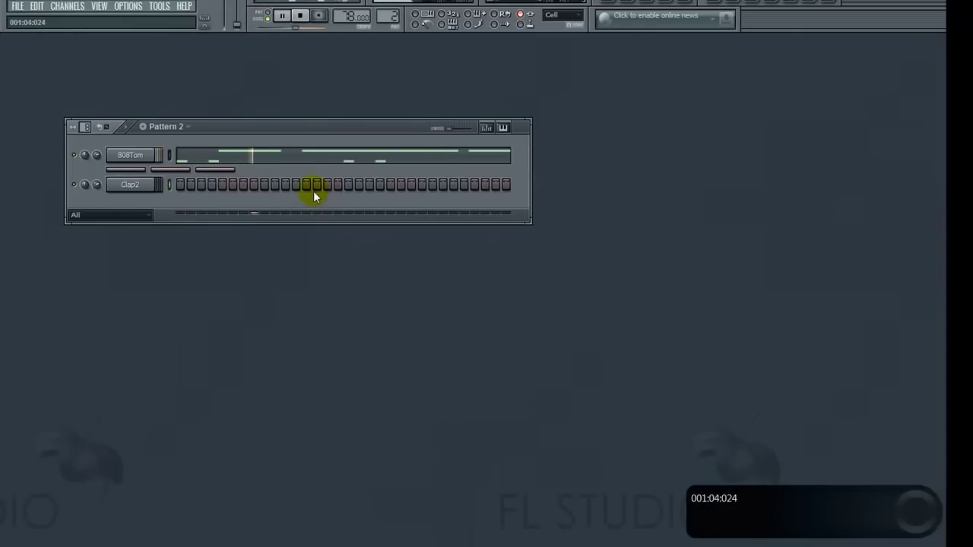
left_click(475, 188)
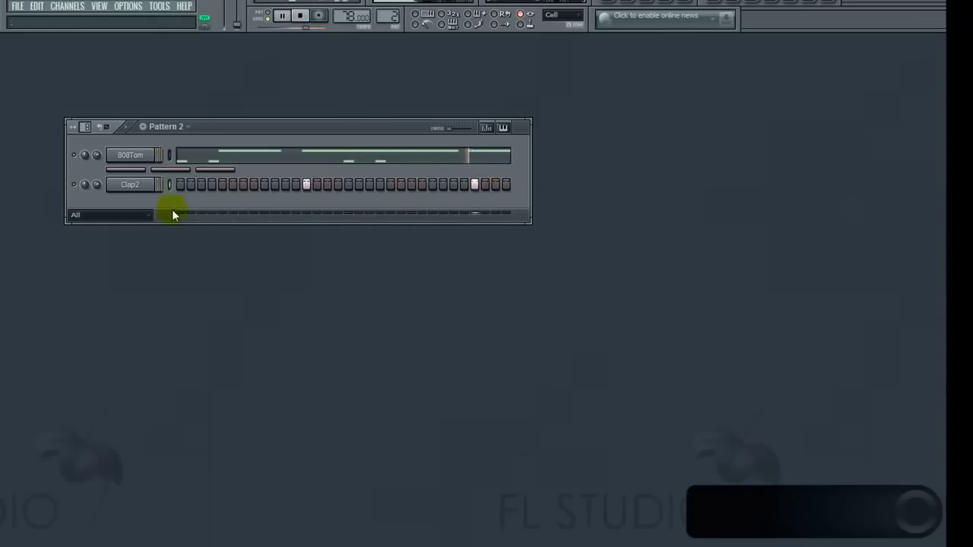
Step: Normalize the Clap2 sample and enable the channel's volume envelope
left_click(133, 187)
left_click(287, 143)
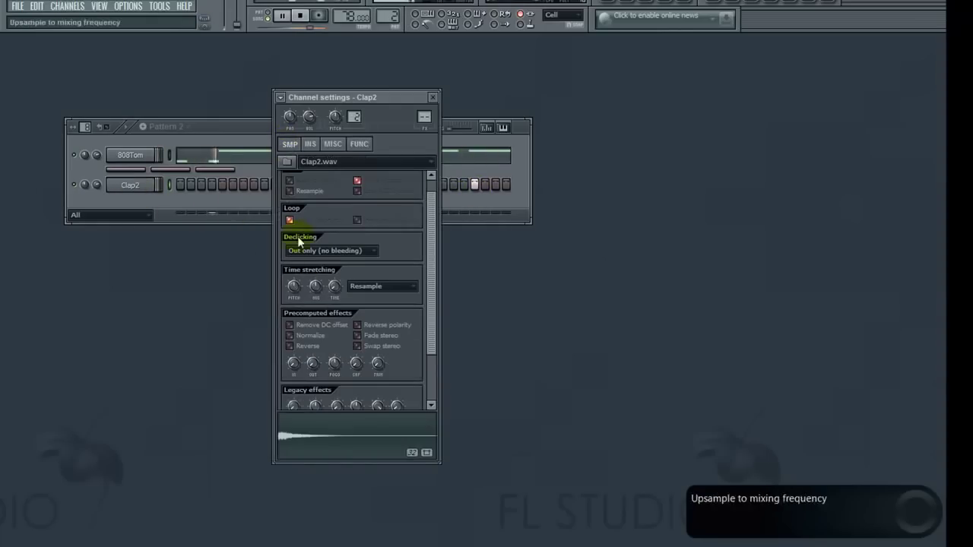
left_click(290, 335)
left_click(130, 185)
left_click(130, 185)
left_click(311, 144)
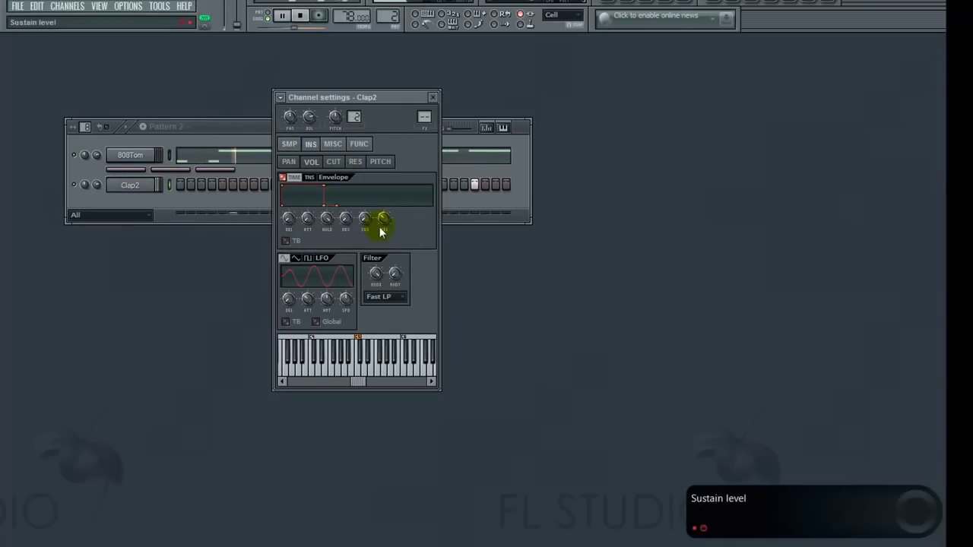
Step: Send Clap2 to the piano roll, keeping a single note from step 29 to the bar's end, and close its windows
left_click(520, 318)
right_click(155, 180)
left_click(180, 187)
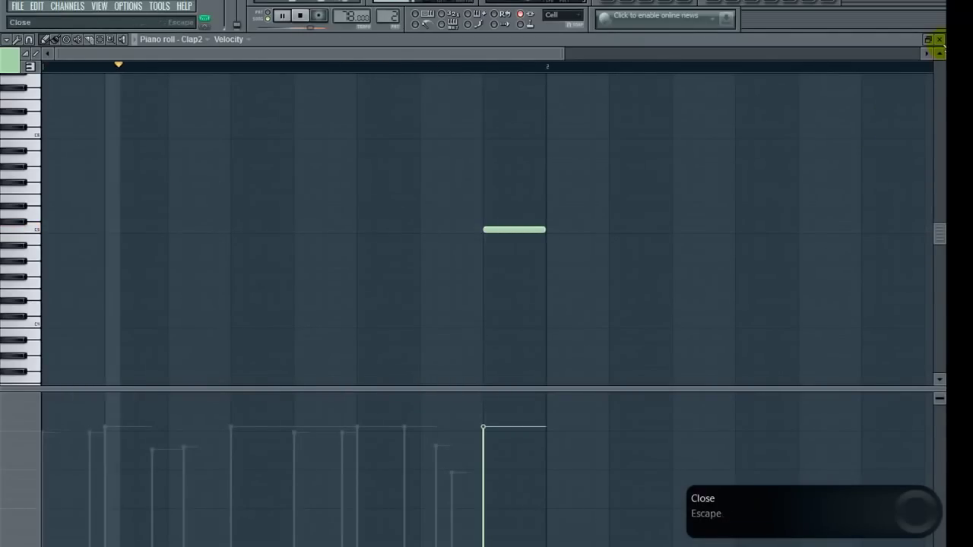
left_click(941, 40)
left_click(433, 98)
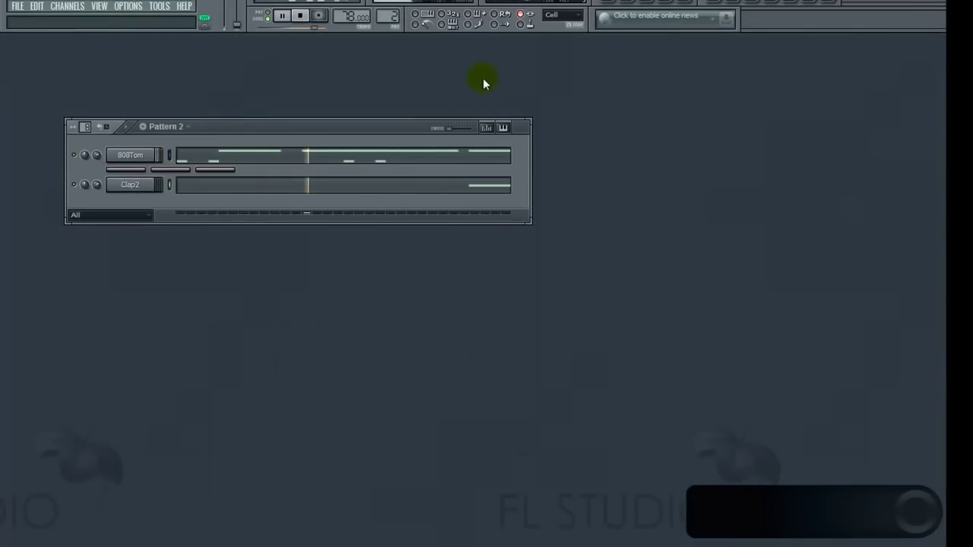
Step: Stop the song's playback from the playlist and close the playlist
left_click(609, 3)
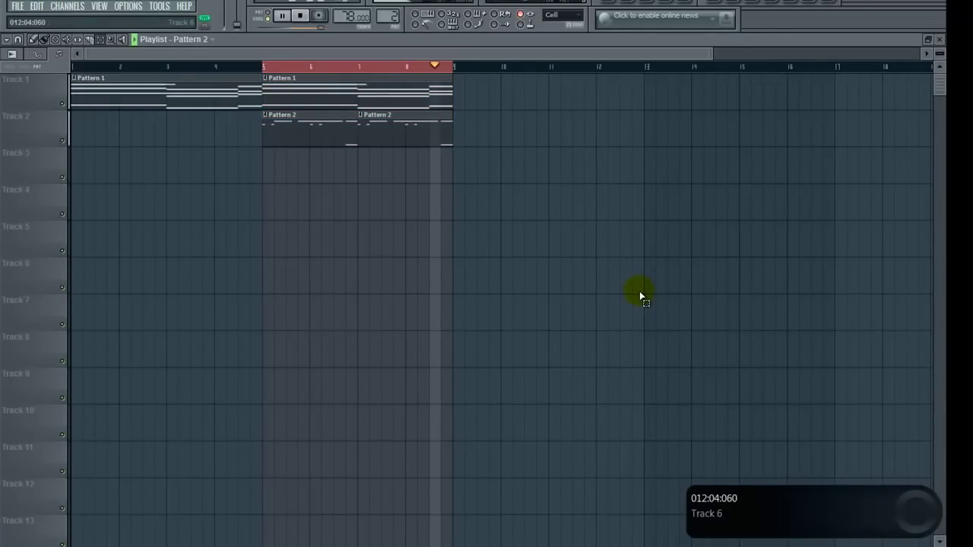
key("space")
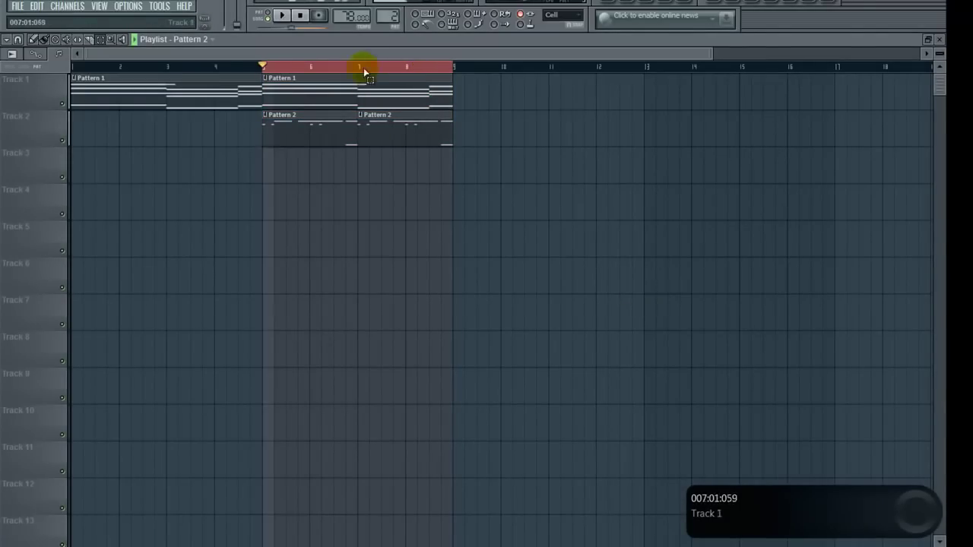
left_click(928, 38)
left_click(652, 87)
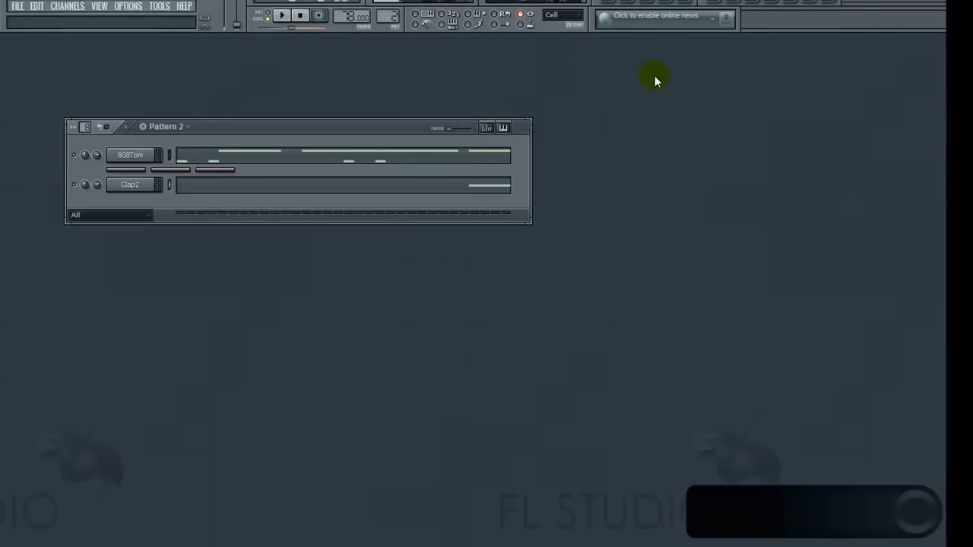
Step: Examine the pitches and placement of the lower and upper 808Tom notes in Pattern 2, and close the piano roll
left_click(233, 165)
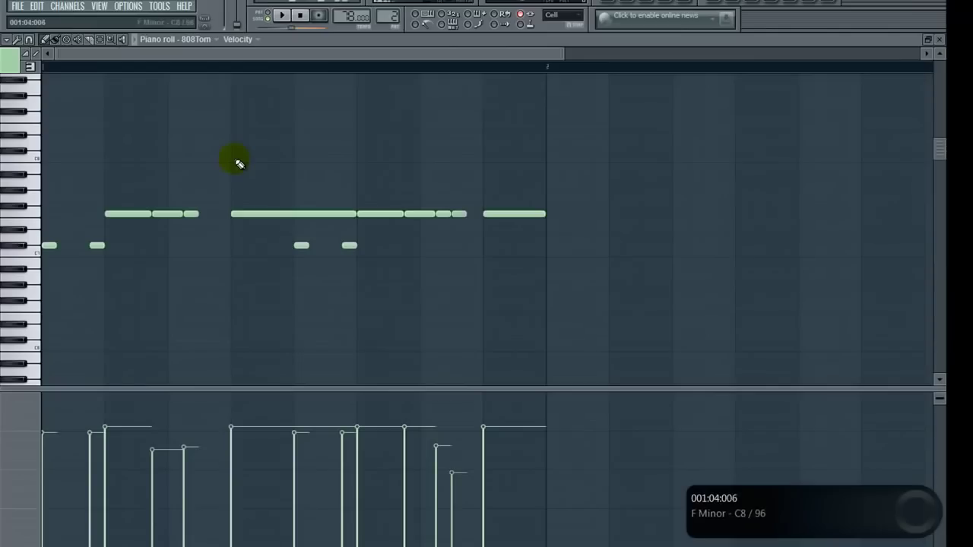
left_click(25, 247)
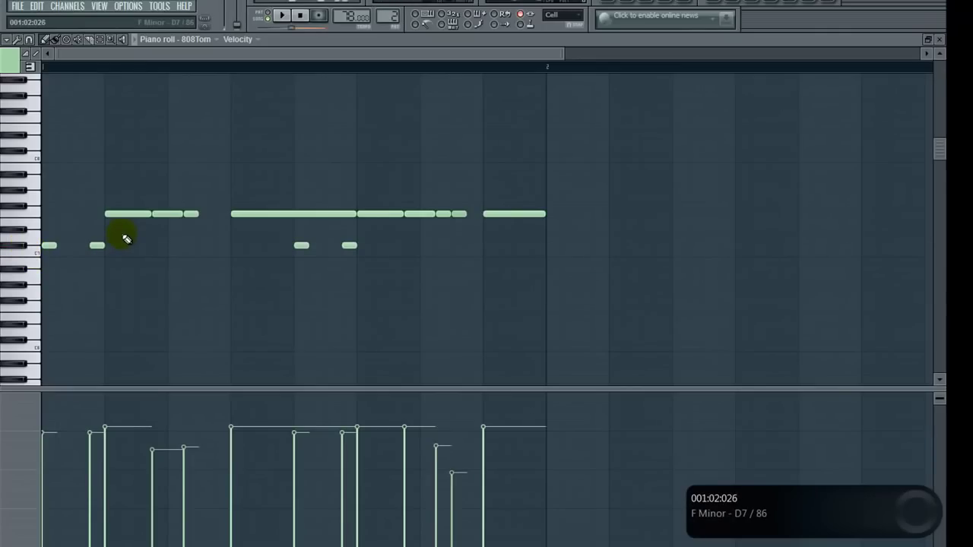
left_click(129, 214)
left_click_drag(286, 204, 390, 217)
left_click(181, 196)
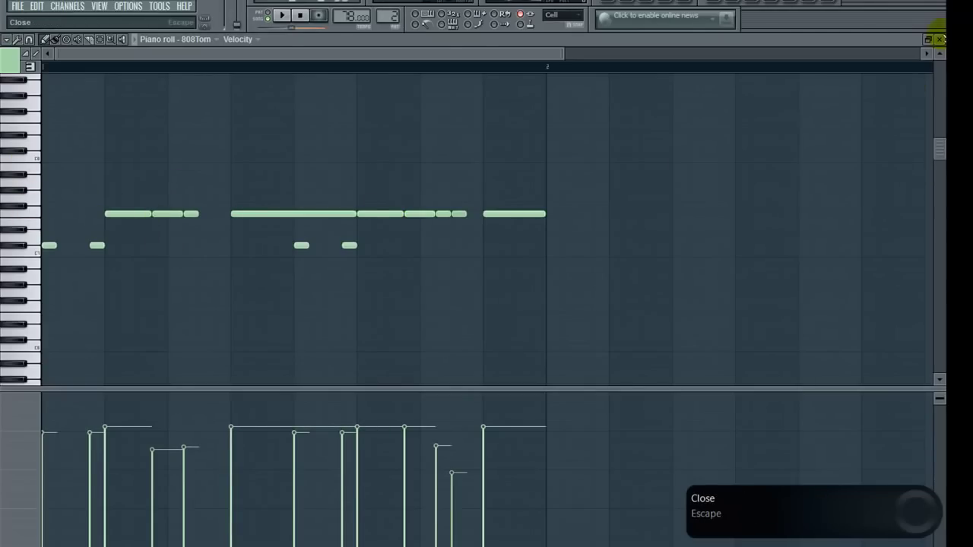
left_click_drag(121, 217, 118, 220)
key("ctrl+z")
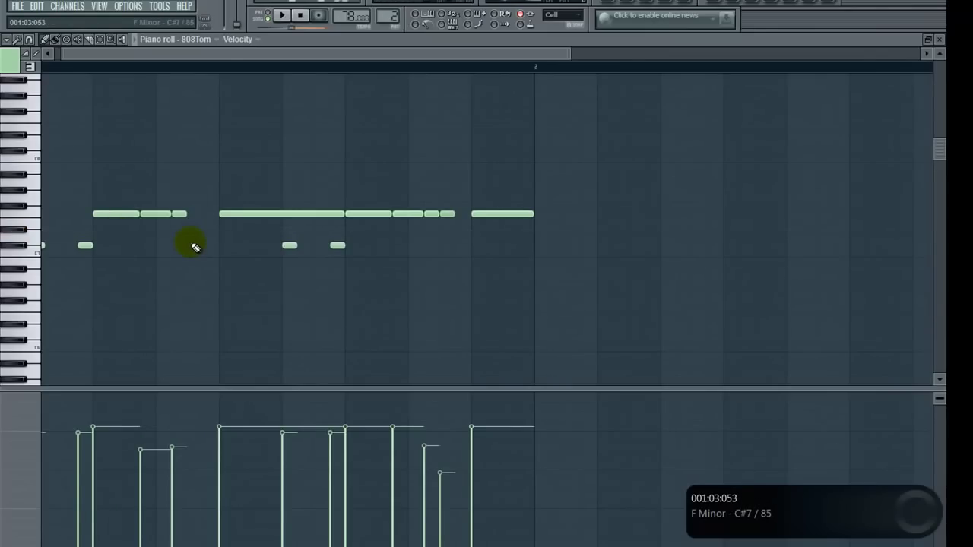
left_click(940, 39)
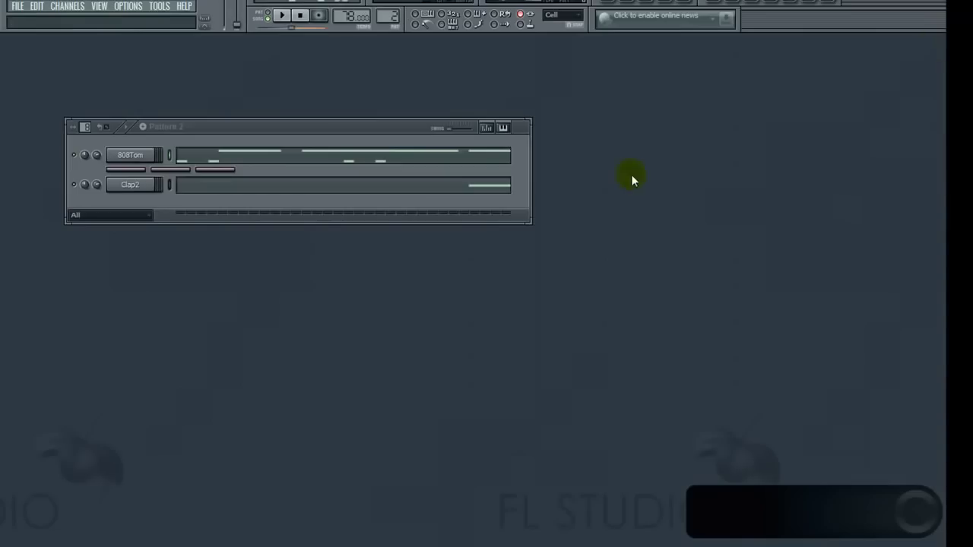
Step: Check the Clap2 channel's sample settings and waveform, and close the channel settings
left_click(125, 186)
left_click(288, 143)
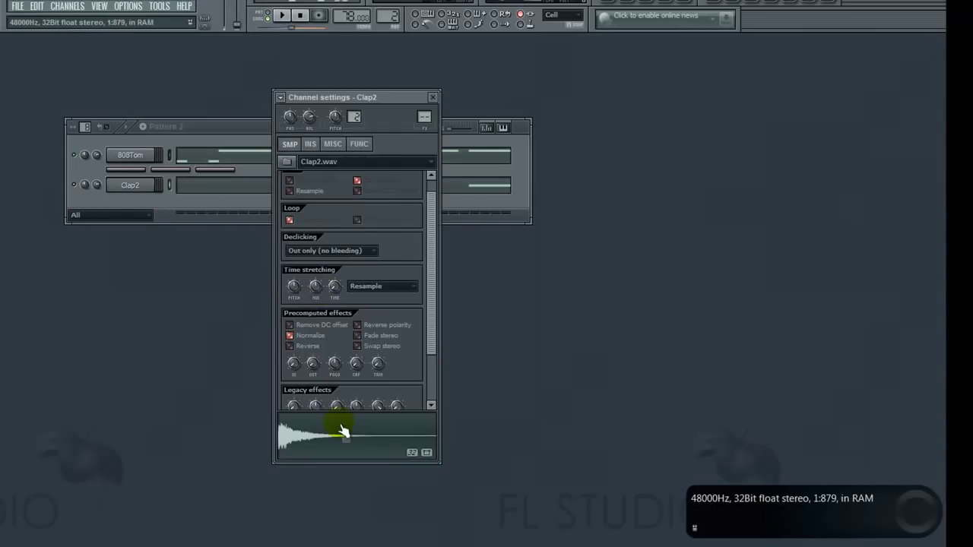
left_click(433, 96)
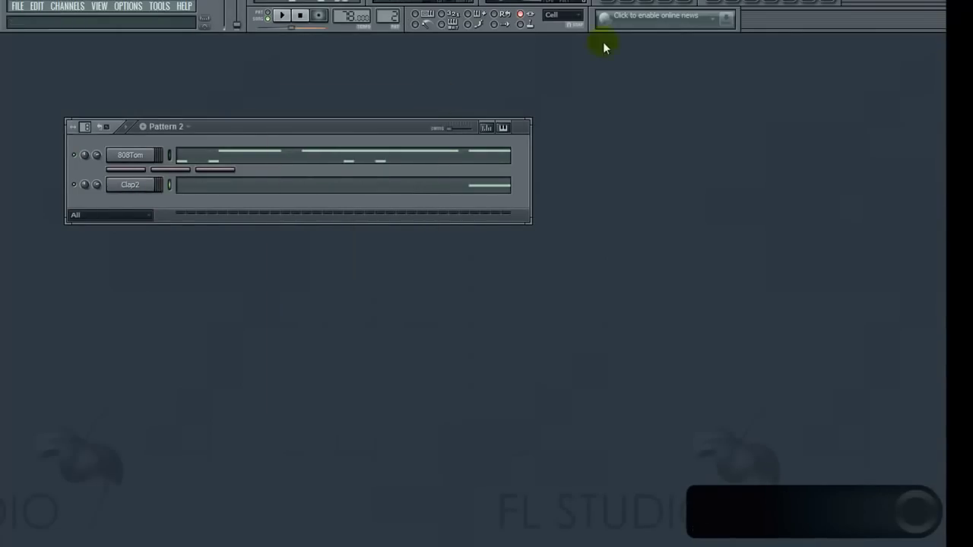
Step: Maximize the playlist and clear its time selection over bars 5 to 9
left_click(614, 2)
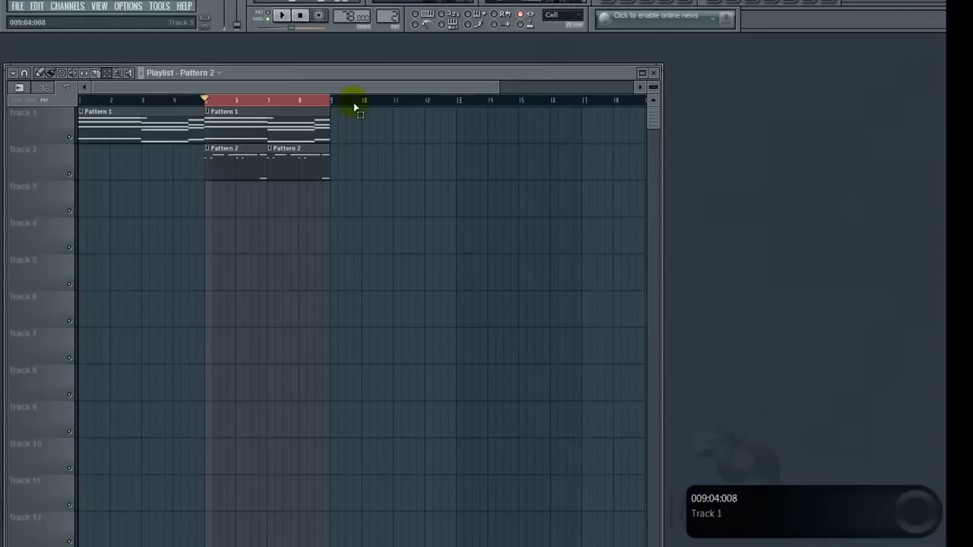
double_click(351, 70)
left_click(319, 64)
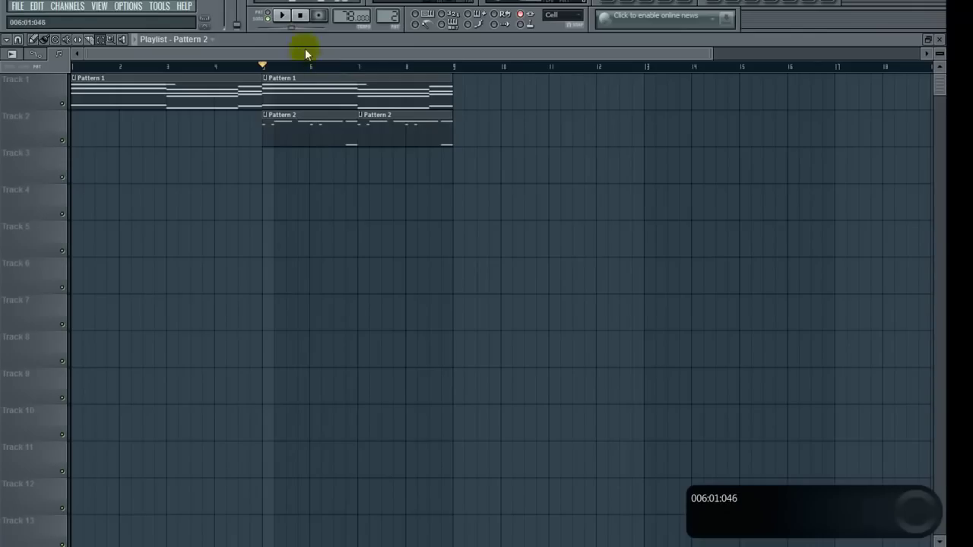